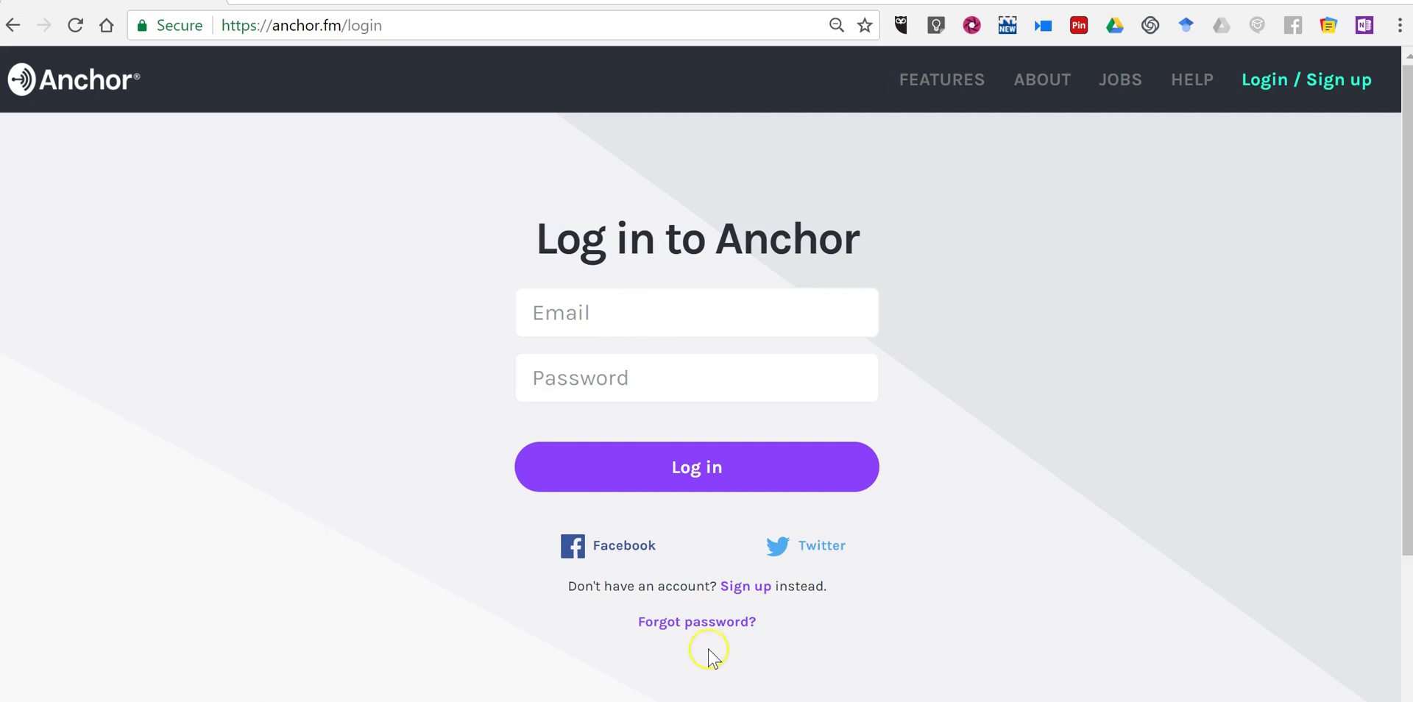
Follow the Sign up link on the Anchor login page to start a new account.
click(735, 585)
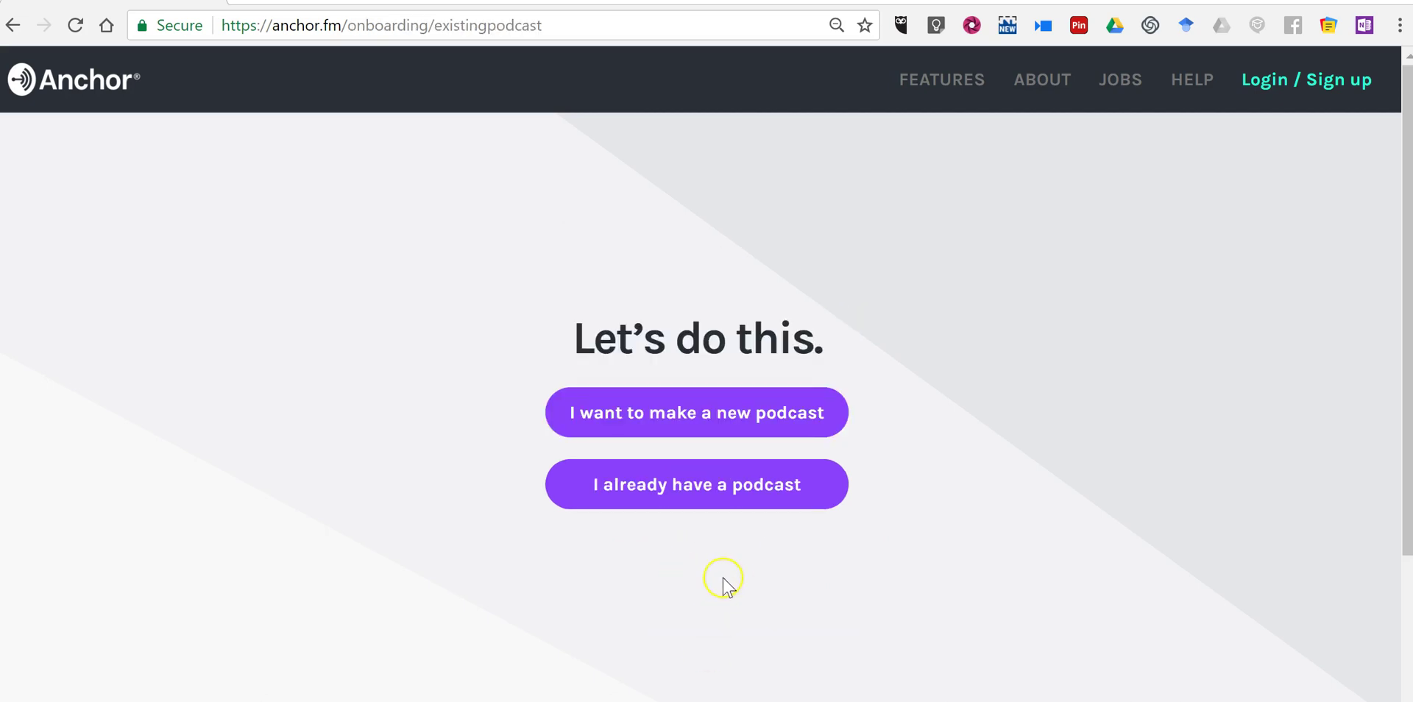
Create a new podcast named 'The Mason Barks Podcast' and continue to the cover art step.
click(719, 403)
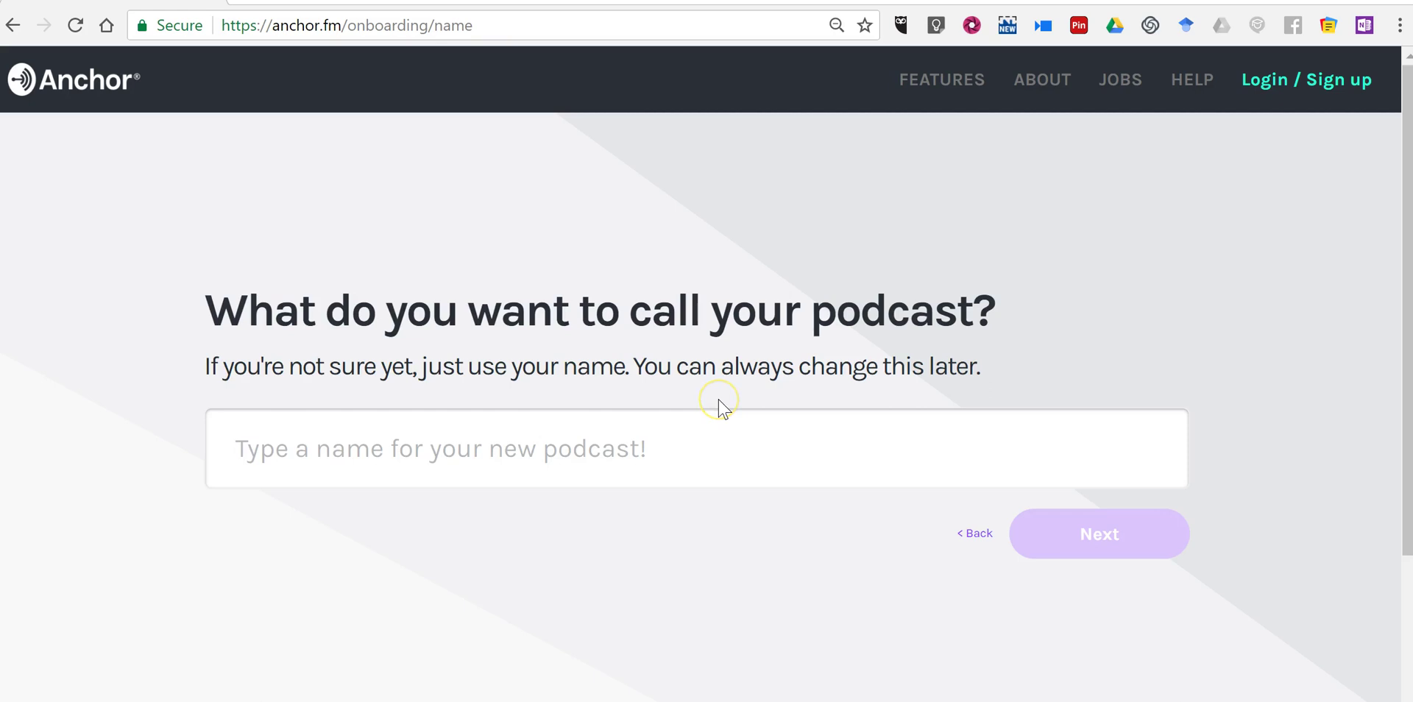
click(701, 449)
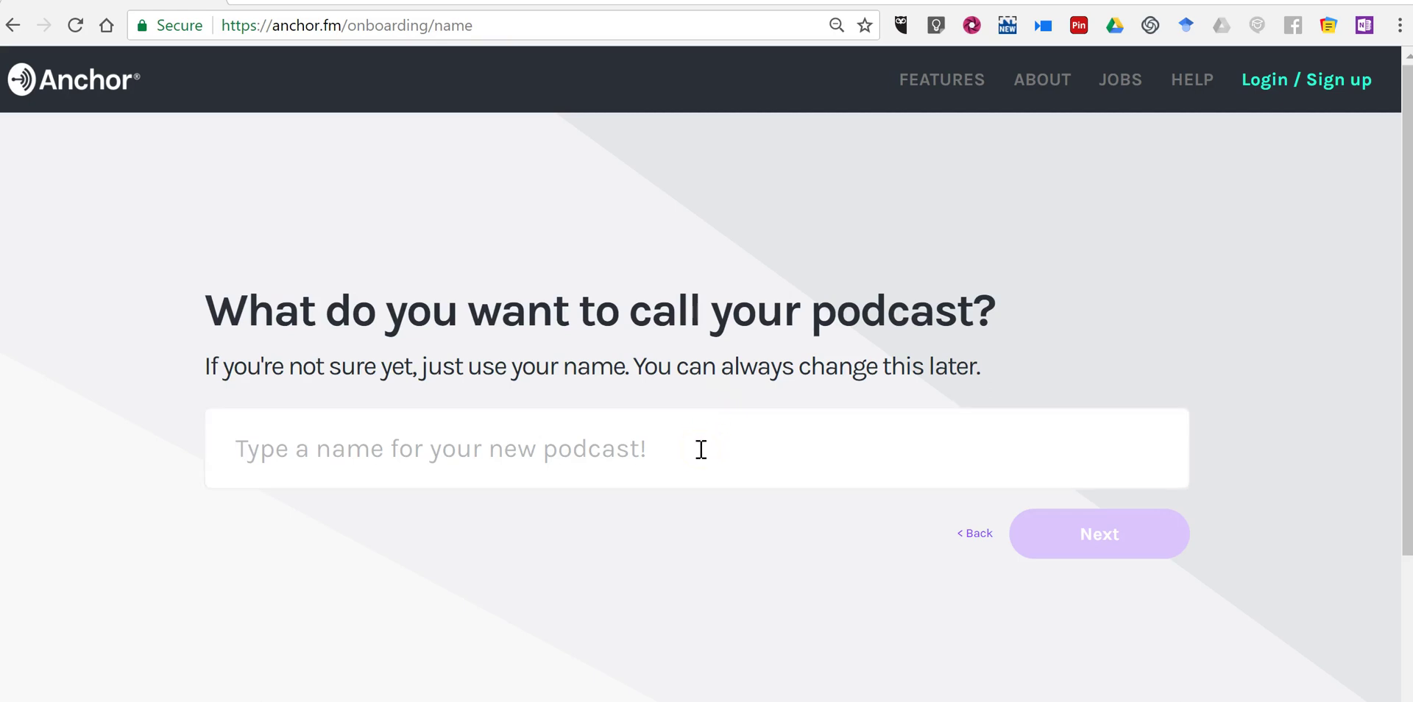
text(The Maso)
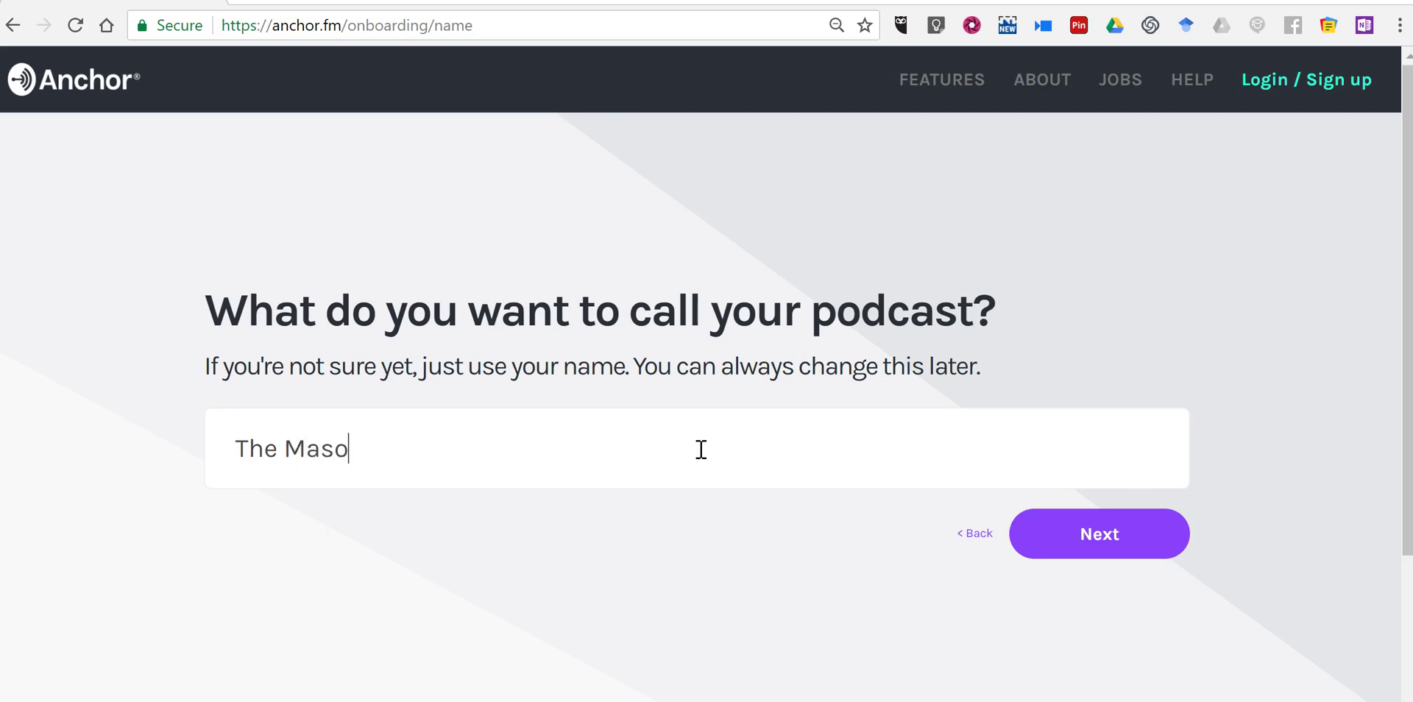
text(n Barks Podcast)
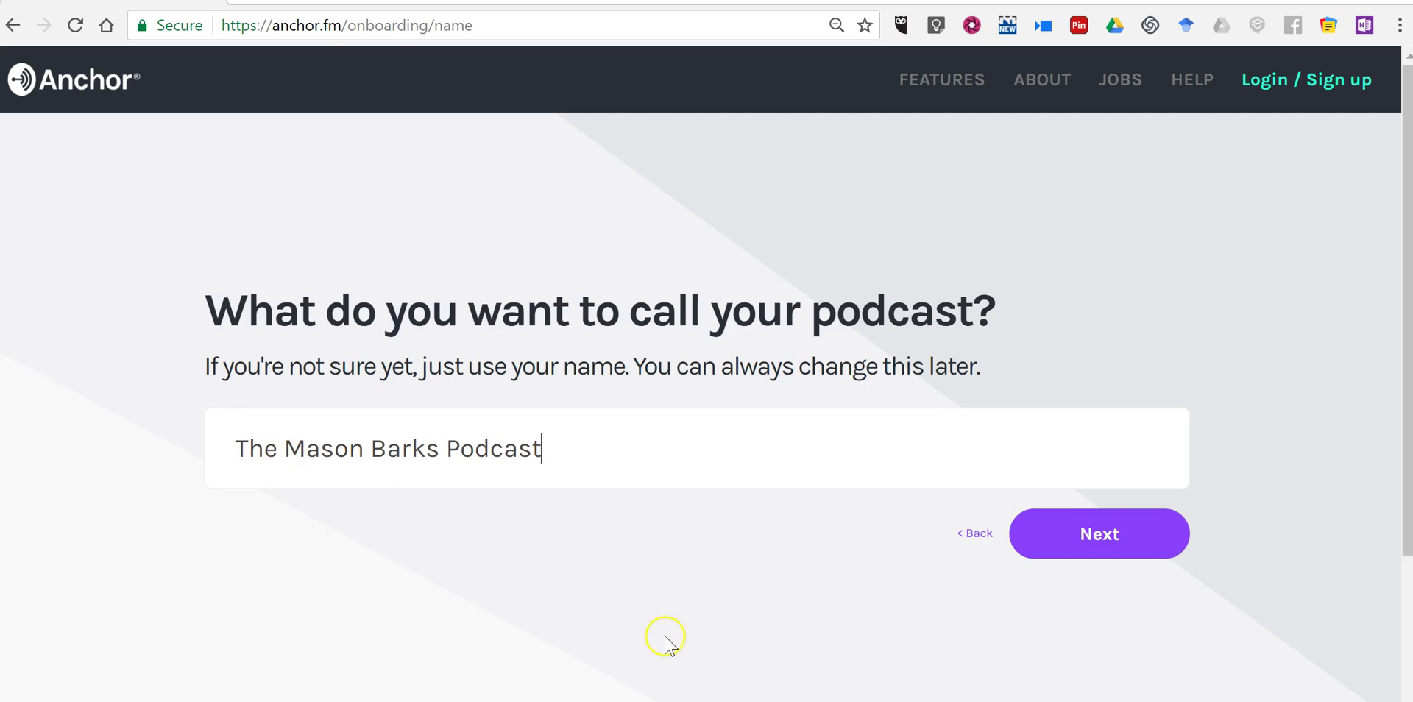
click(1097, 536)
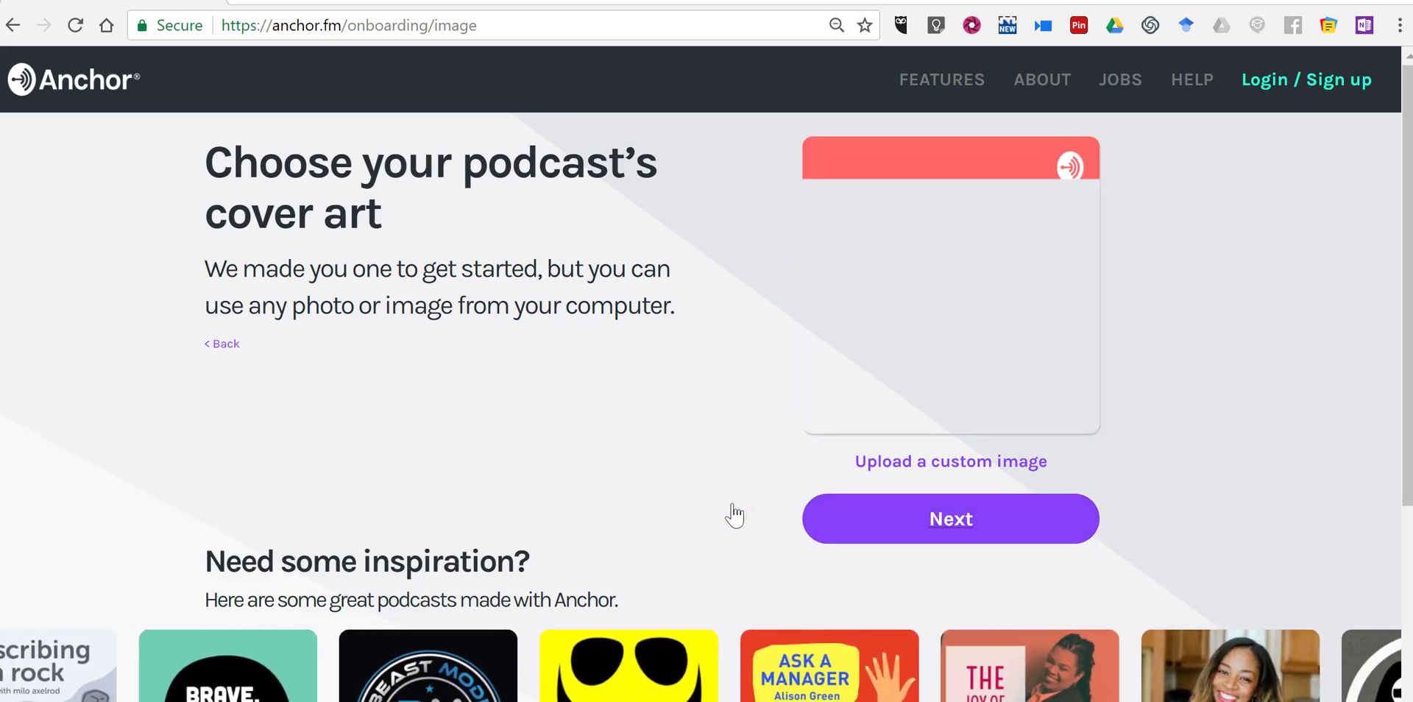
Upload the dog photo from Desktop > Personal images as the podcast cover art.
click(944, 462)
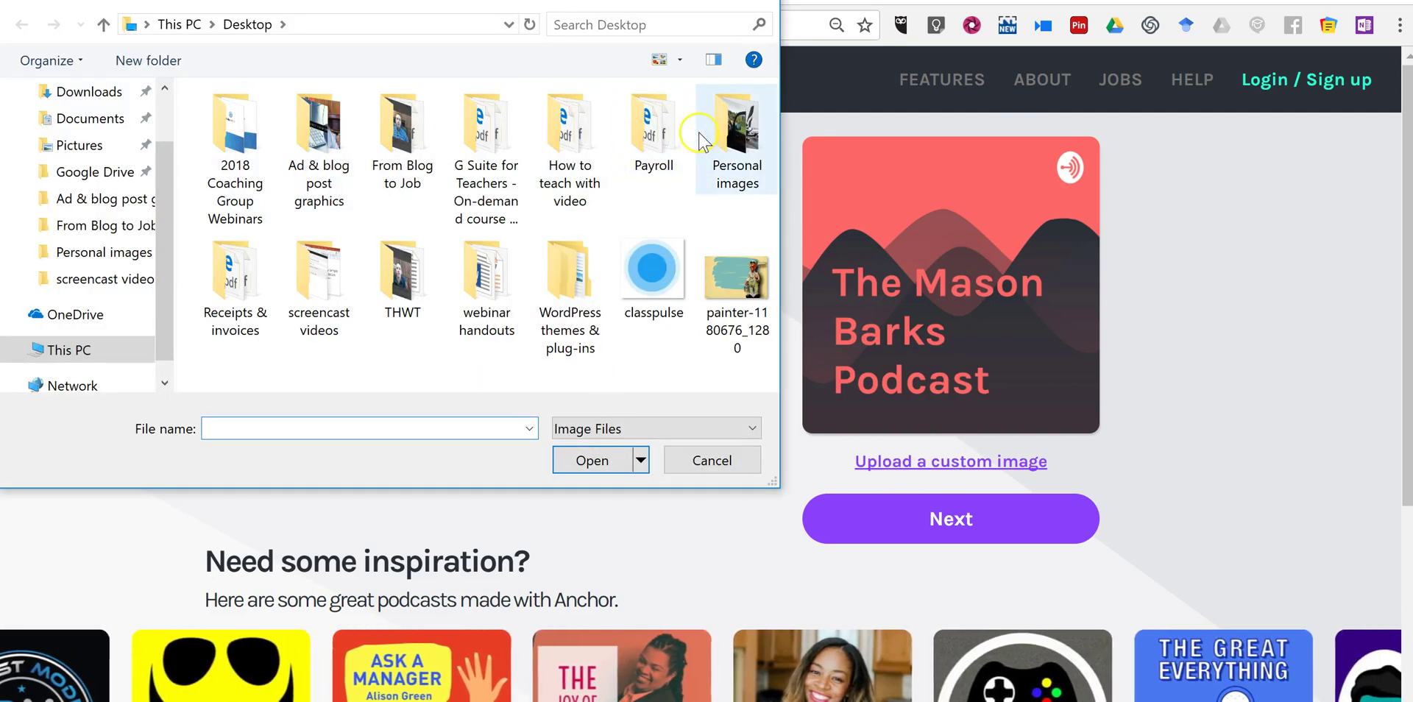
double_click(728, 132)
scroll(572, 221, down, 5)
scroll(394, 276, up, 2)
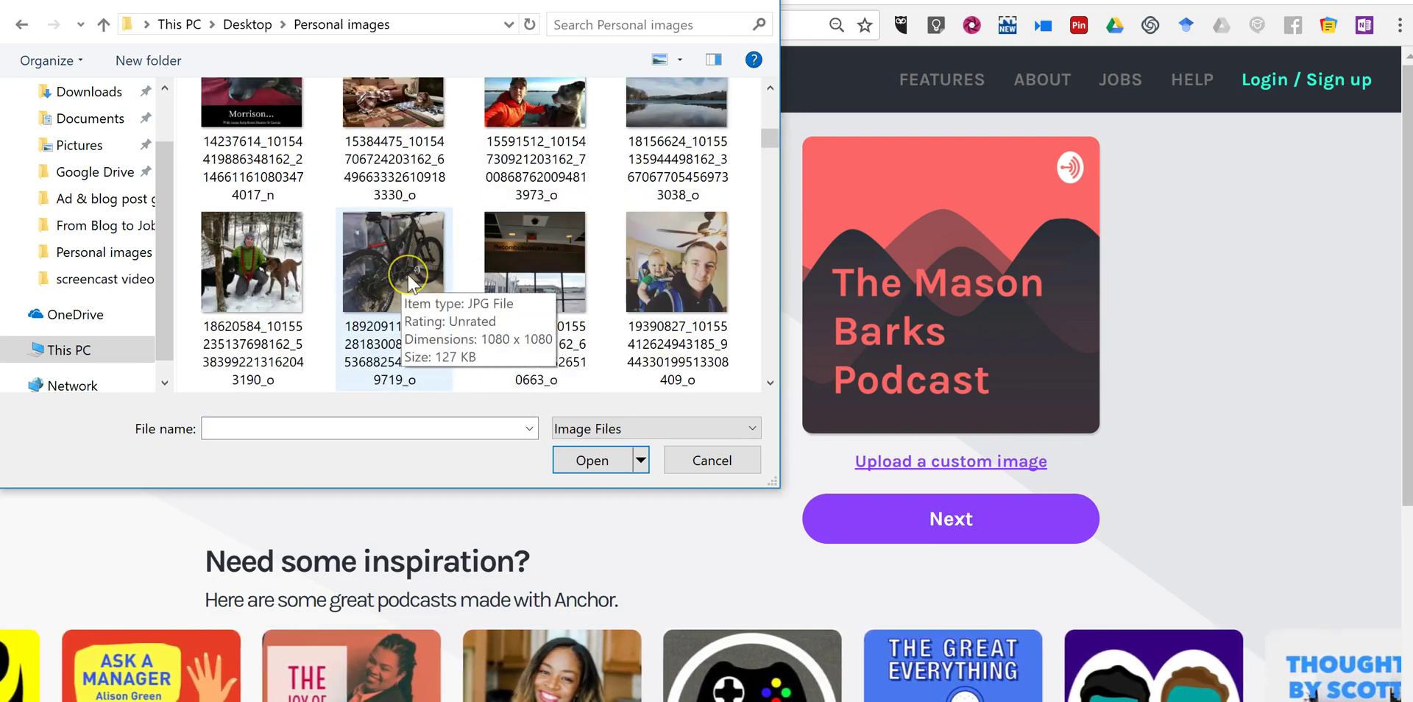
scroll(397, 279, down, 4)
scroll(410, 281, down, 2)
click(405, 150)
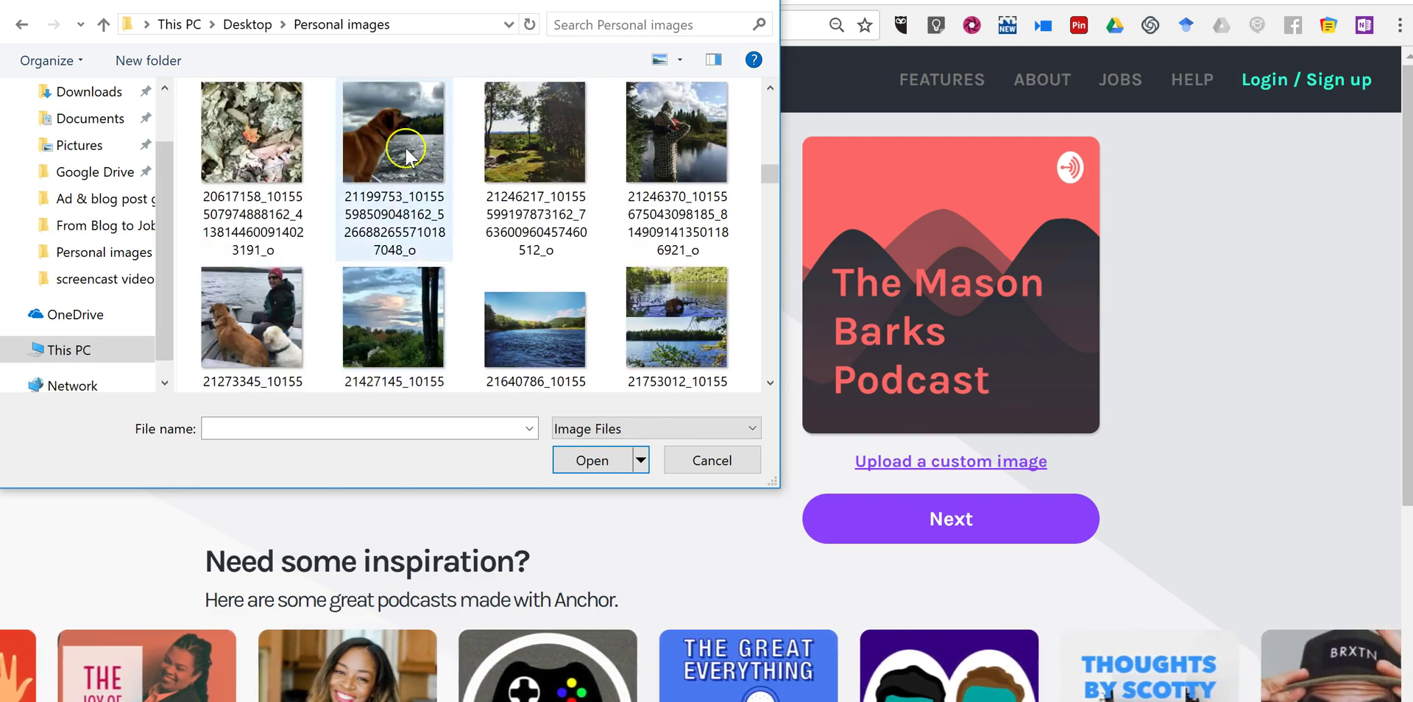
click(590, 462)
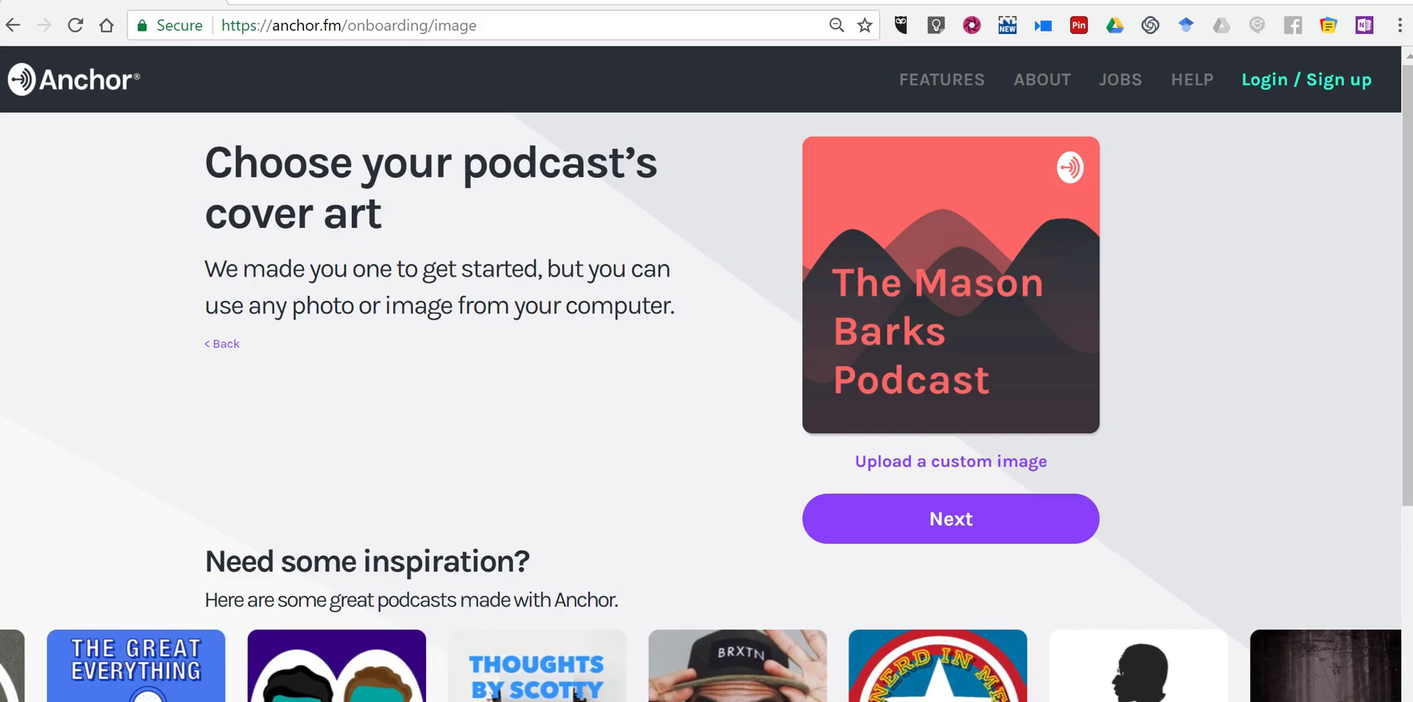
Enter a podcast description saying it features the host's thoughts about life.
click(971, 523)
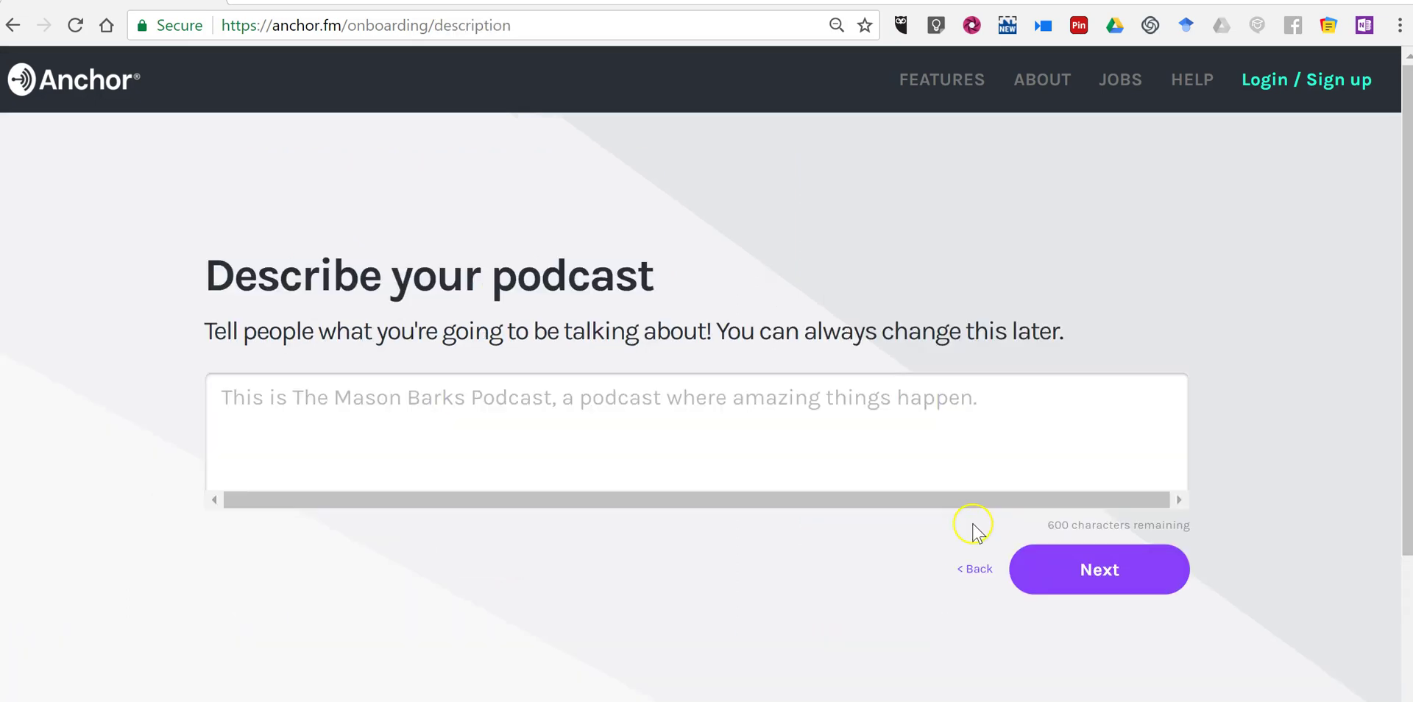
click(442, 397)
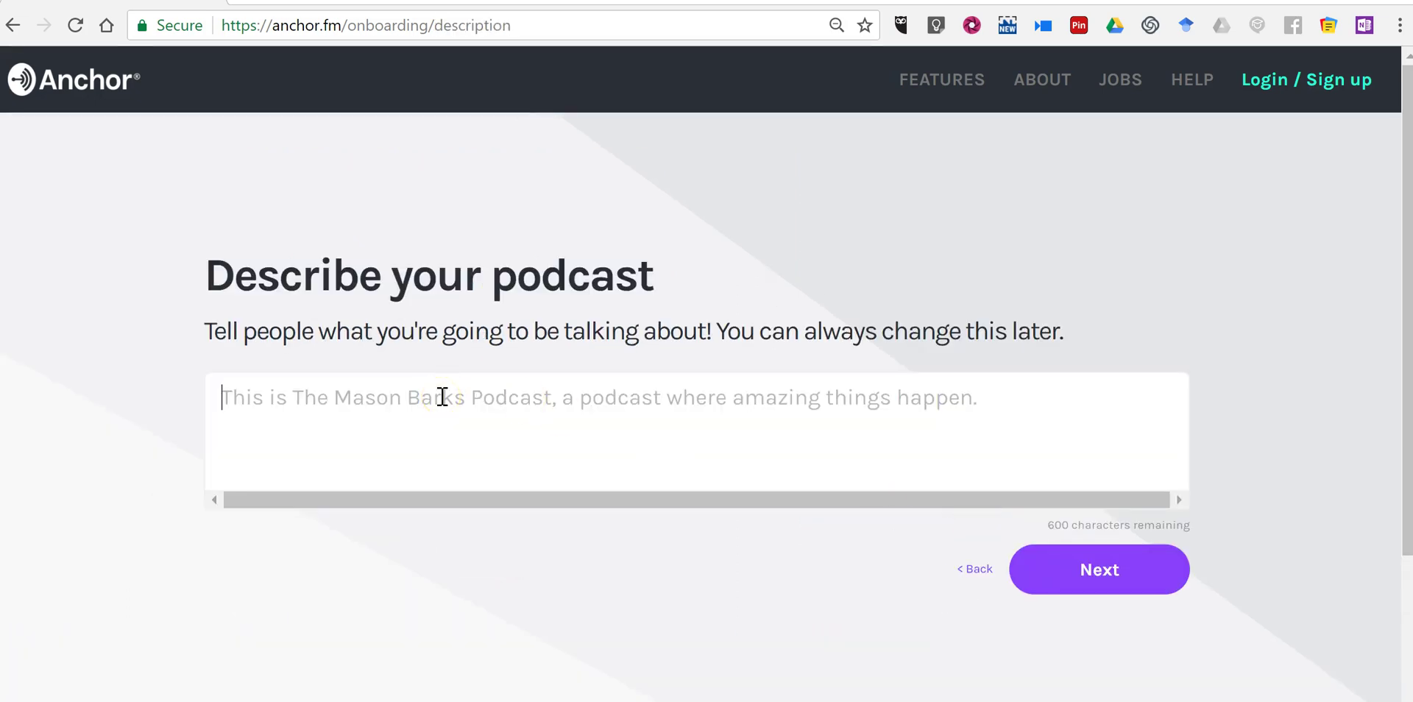
text(This pod)
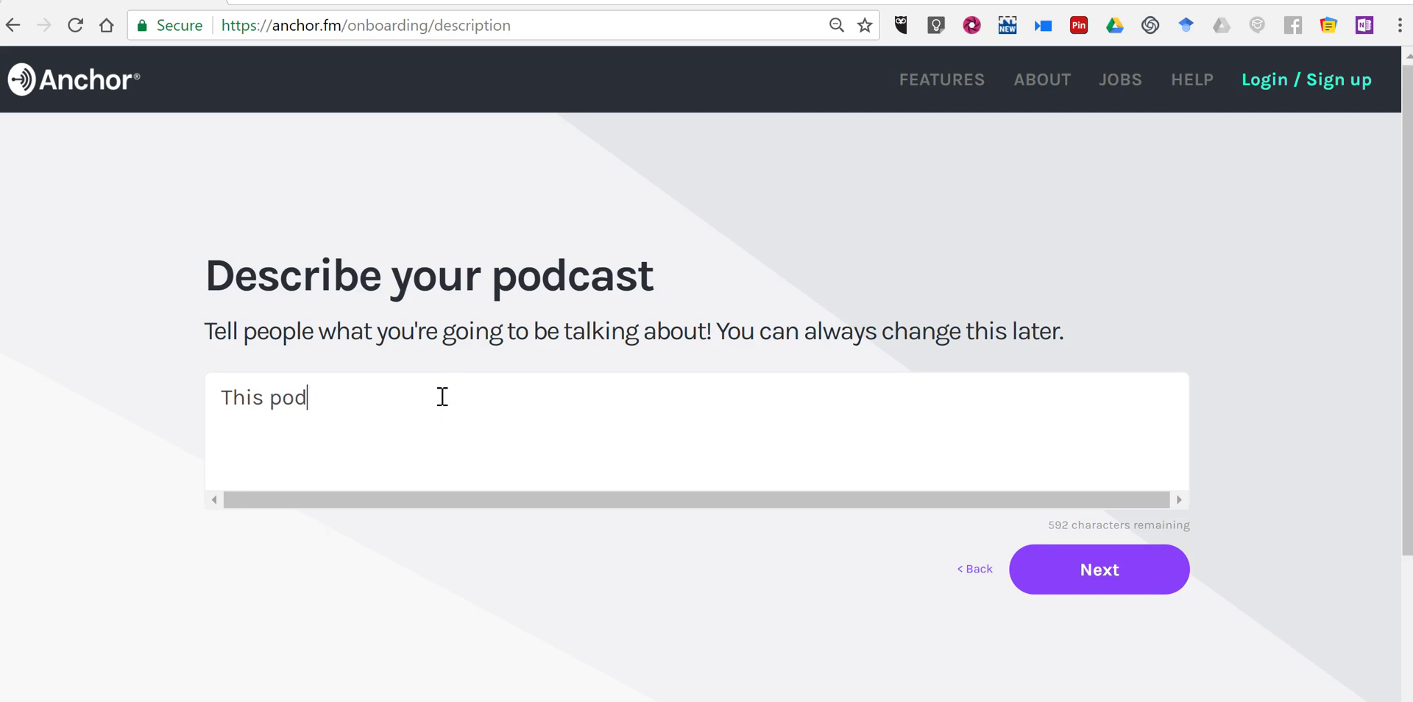
text(cast will feature Mason)
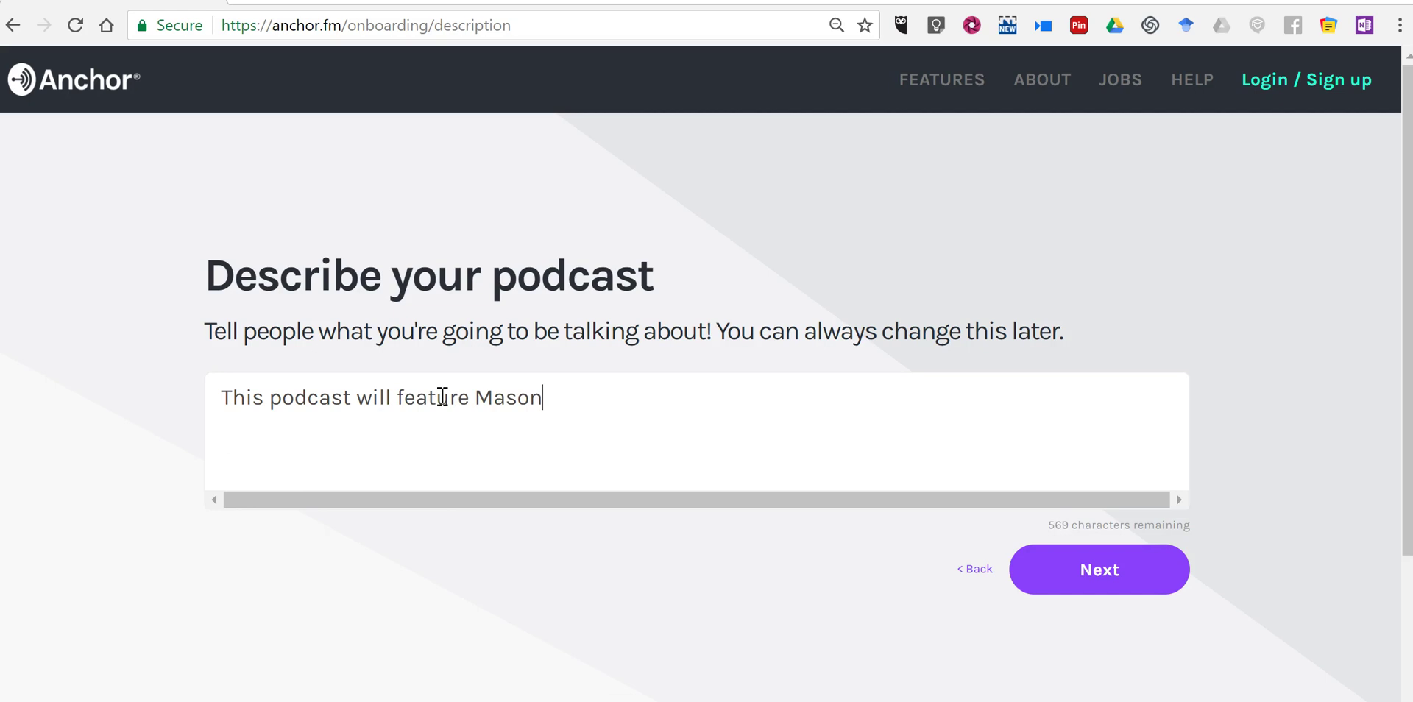
text('s thoughts a)
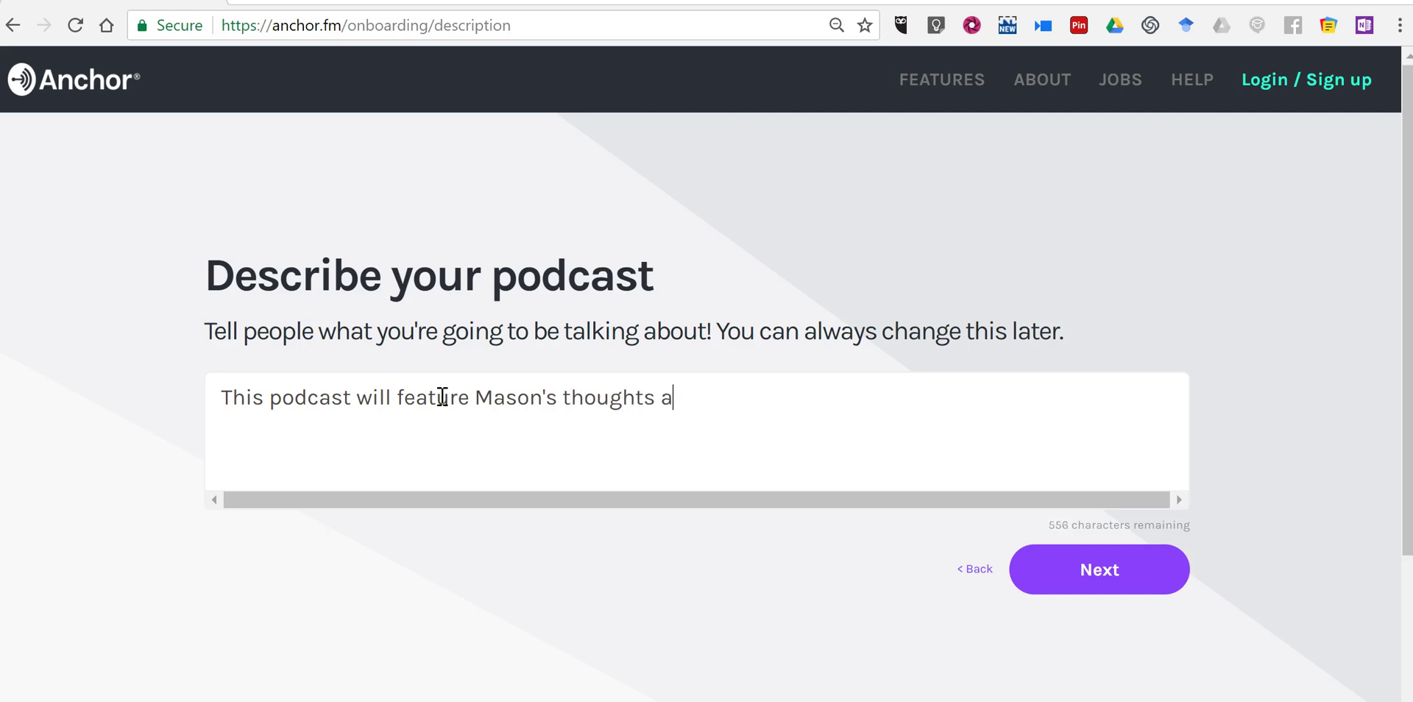
text(bout life.)
click(1135, 578)
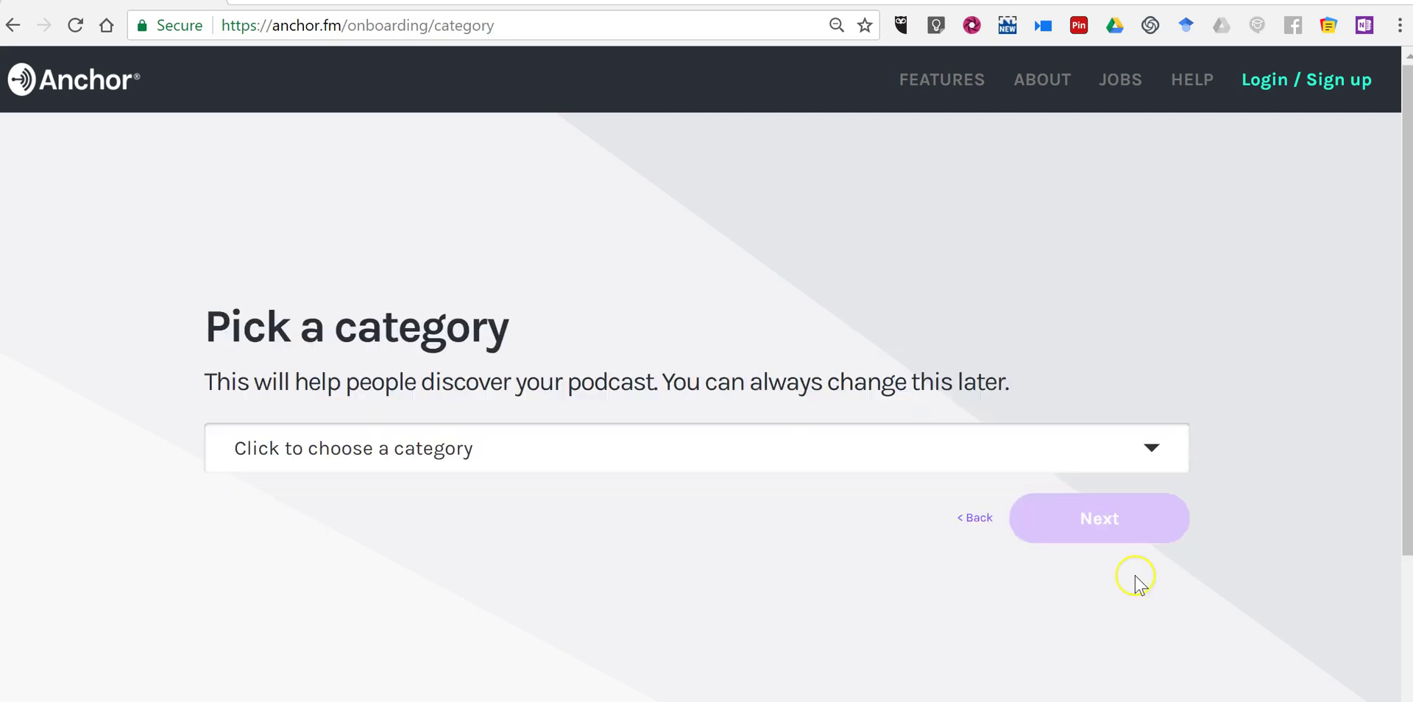
Choose Performing Arts as the podcast category and continue.
click(846, 450)
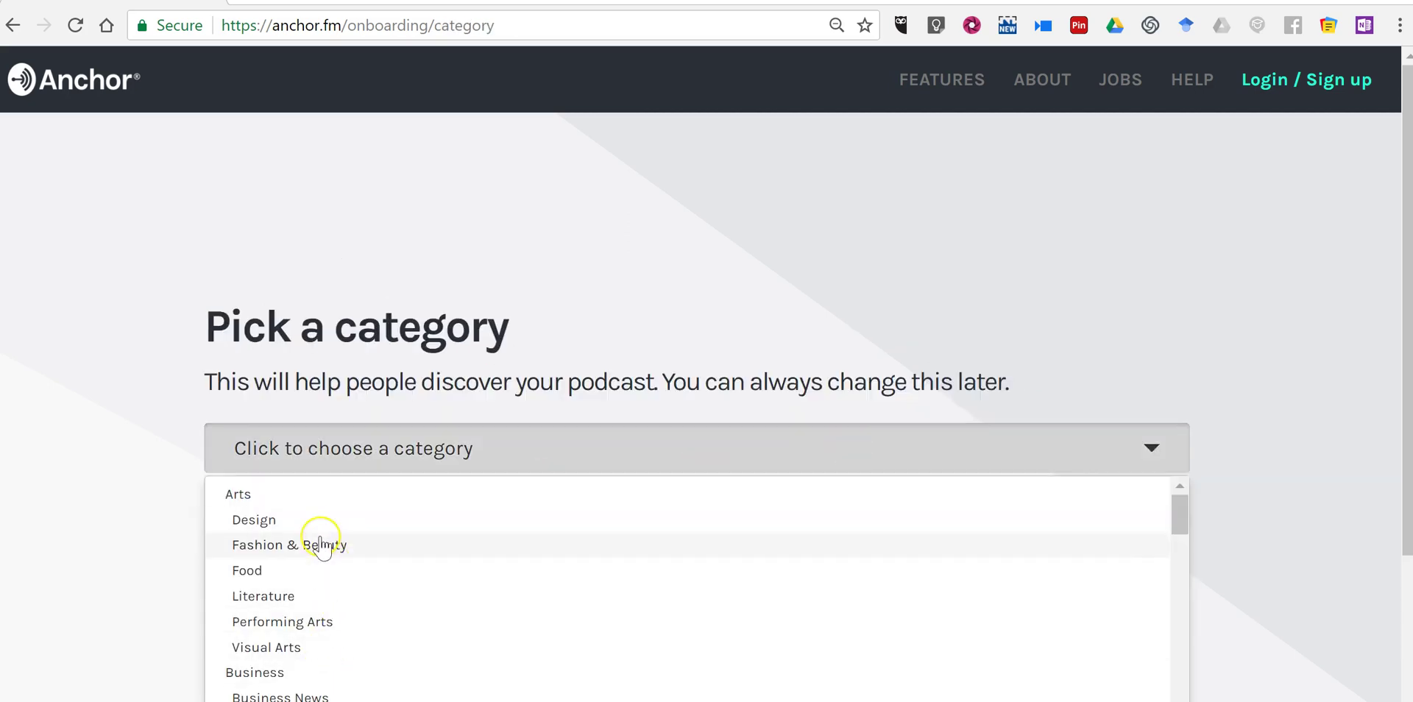
click(319, 622)
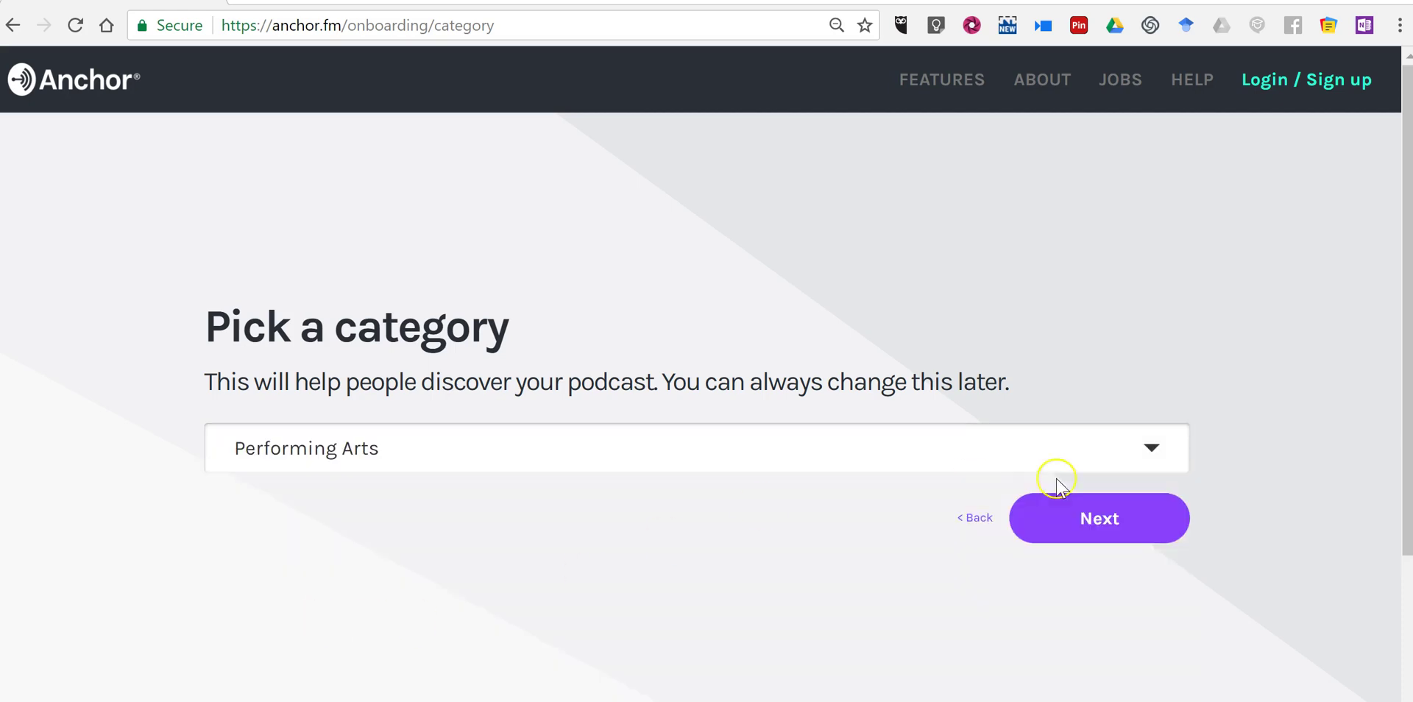
click(1092, 519)
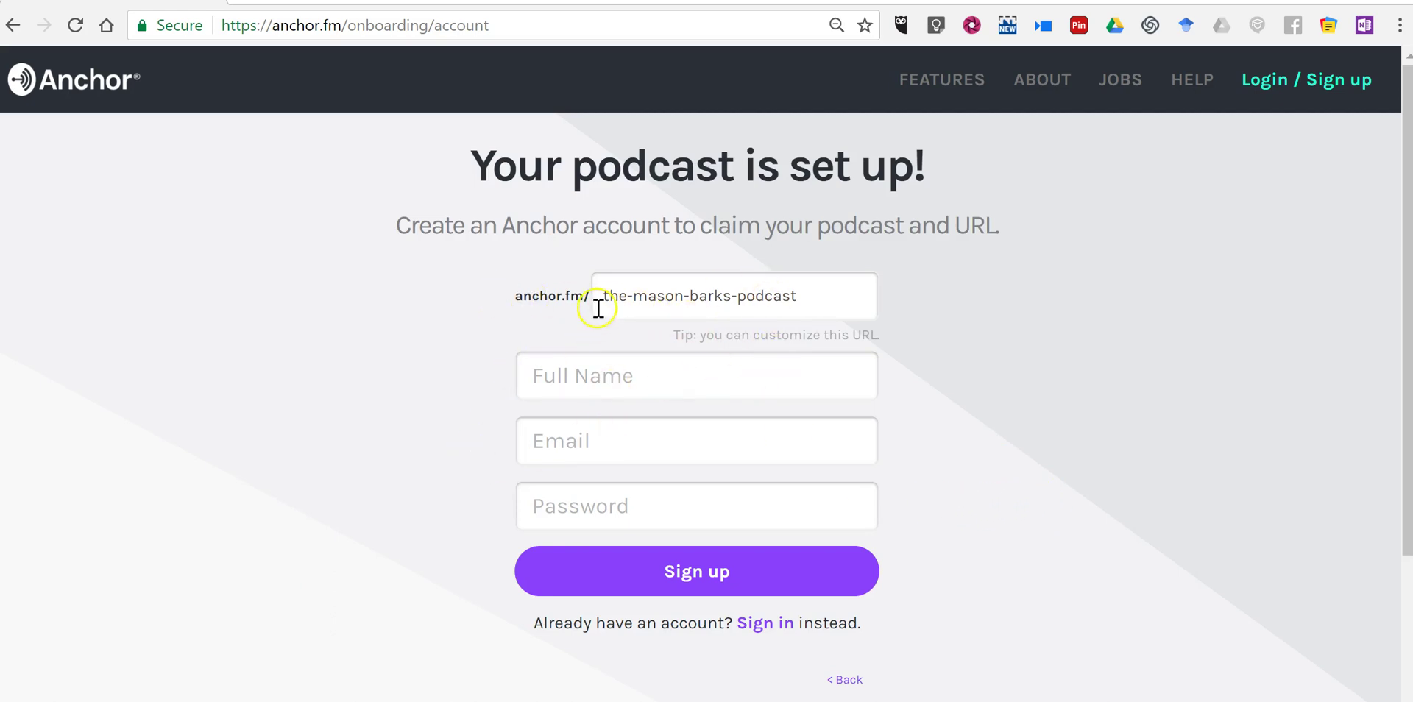
Remove the three hyphens from the podcast's web address.
click(635, 296)
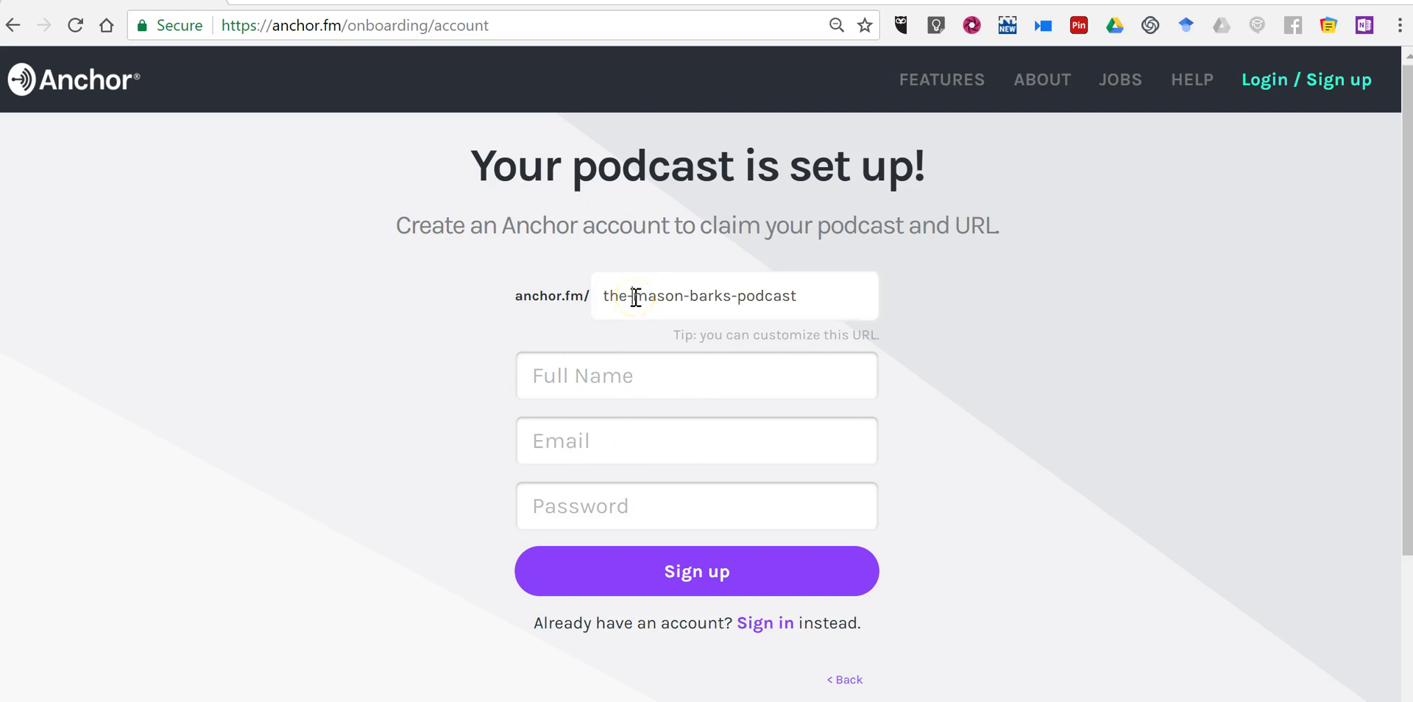
key(BackSpace)
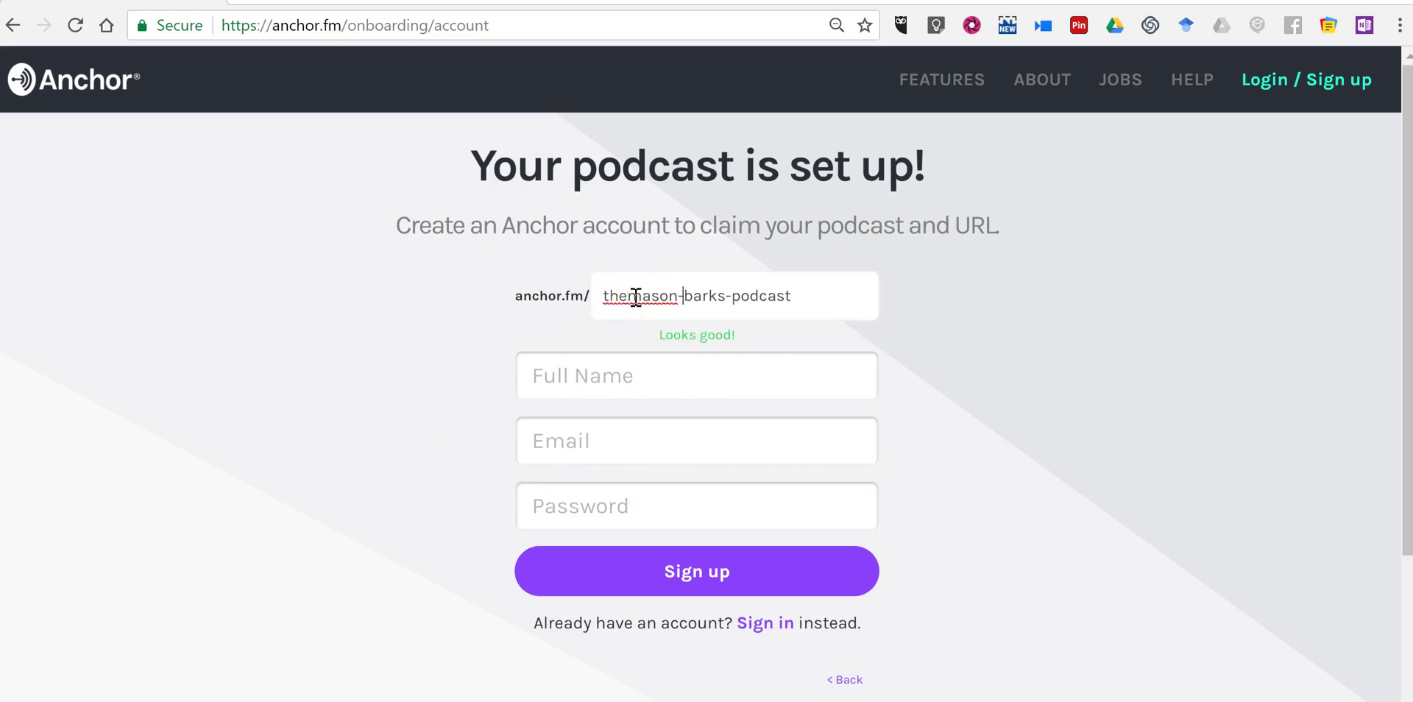
key(BackSpace)
key(Right)
key(Right)
key(Right)
key(Right)
key(Right)
key(Right)
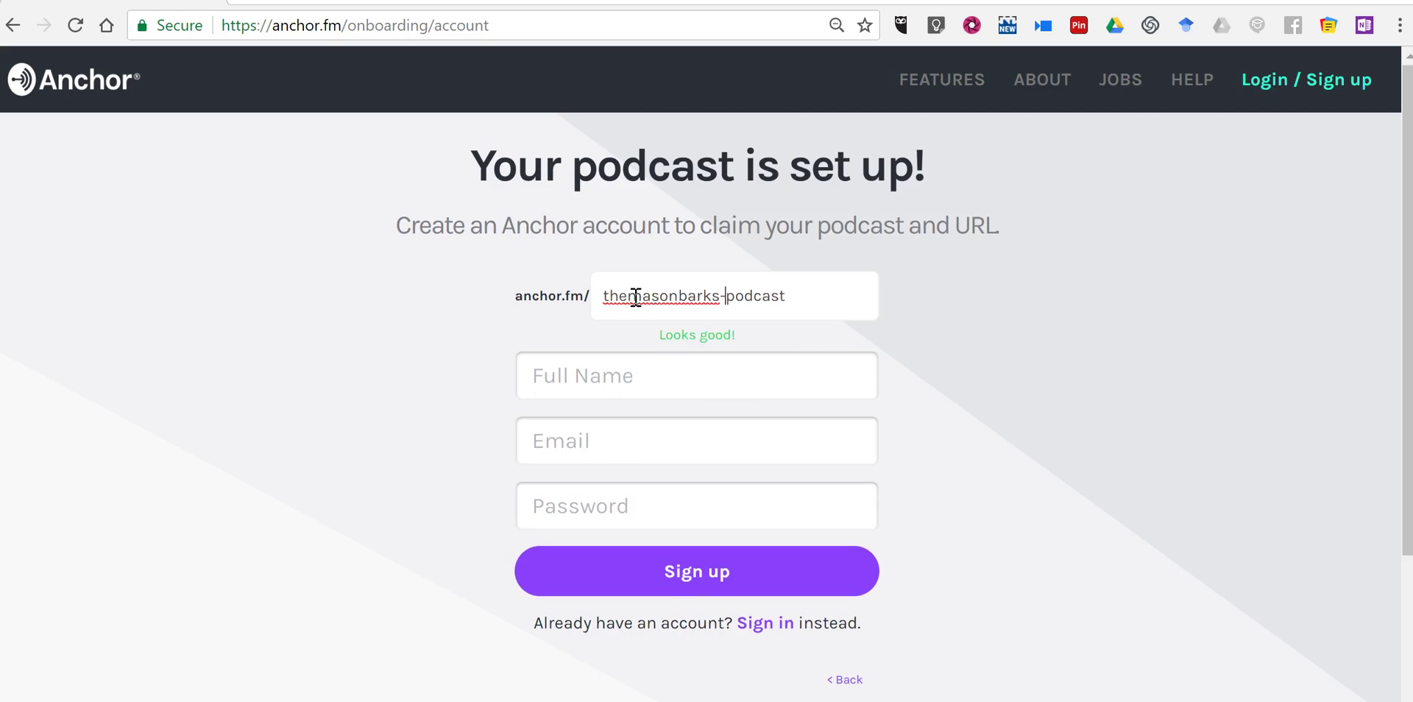
key(BackSpace)
Sign up by entering the full name, e-mail address and account password.
click(672, 378)
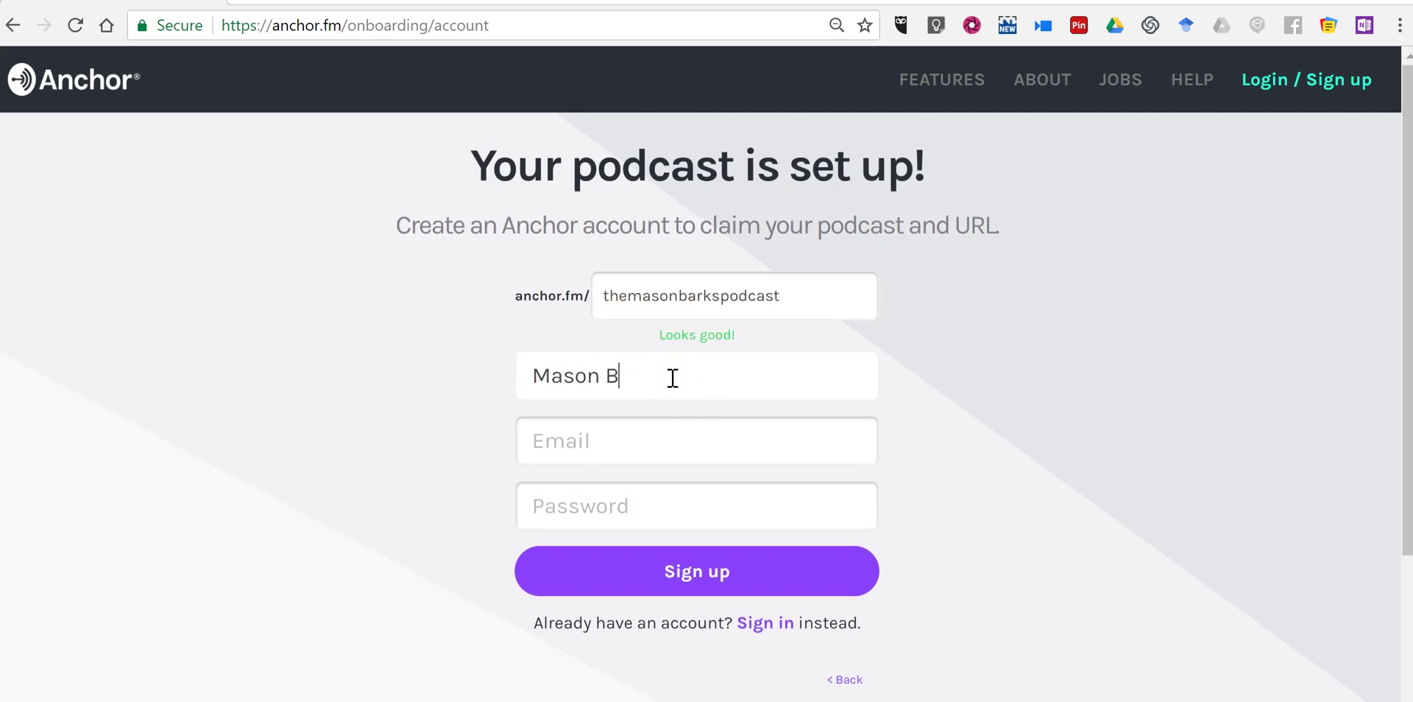
key(Tab)
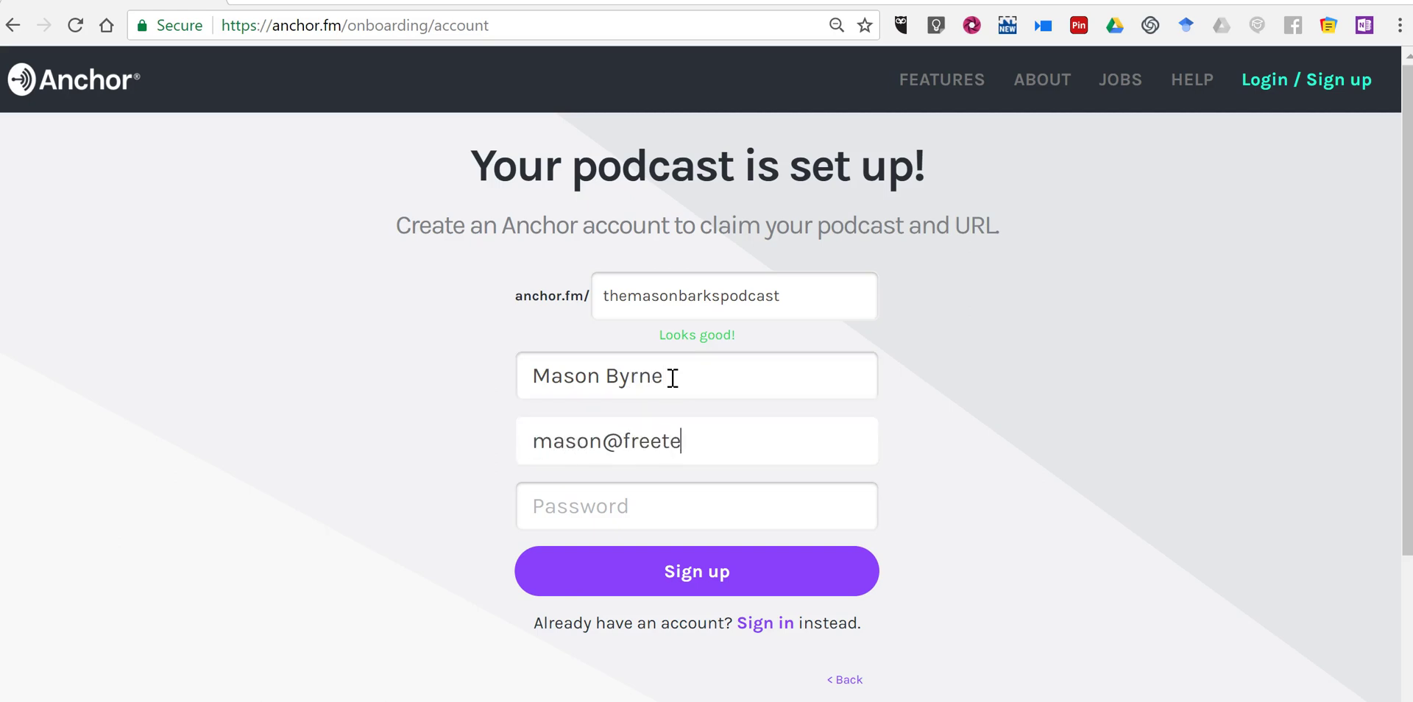
key(Tab)
text(••••••••••)
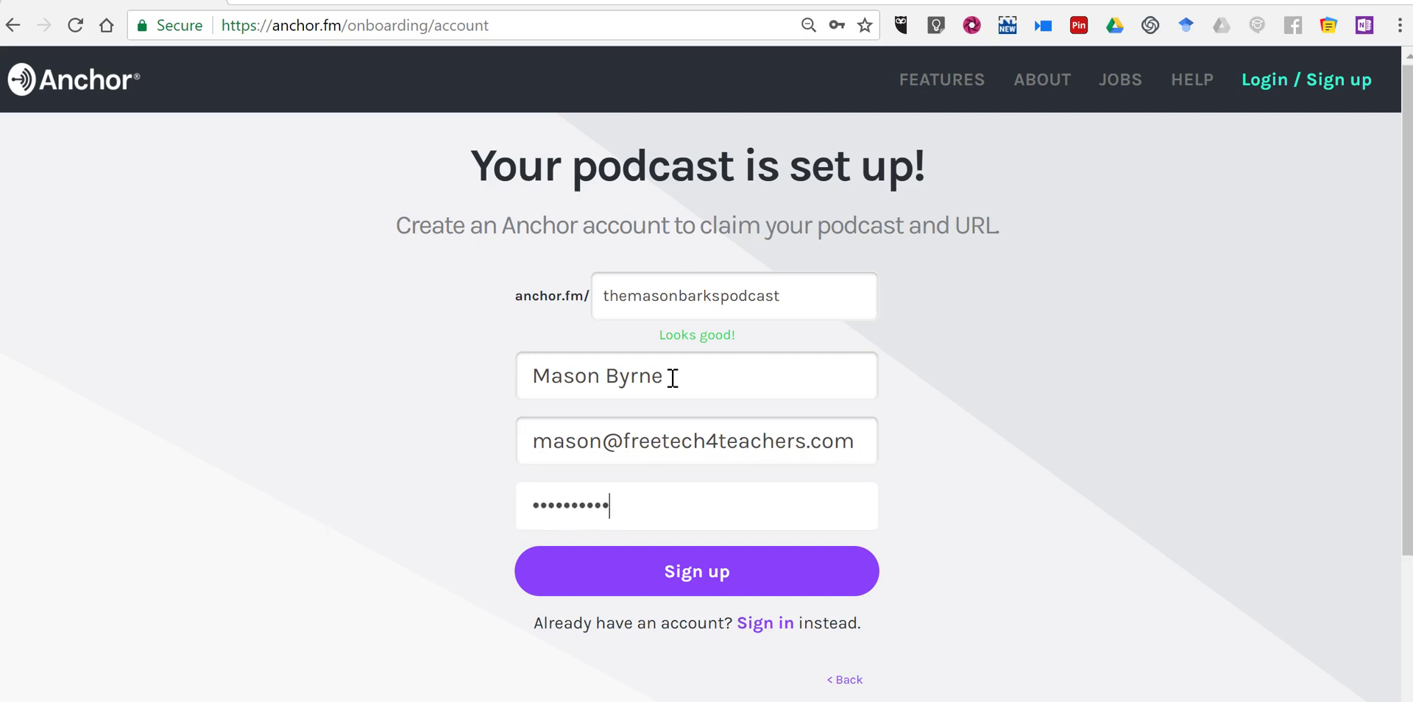
click(732, 574)
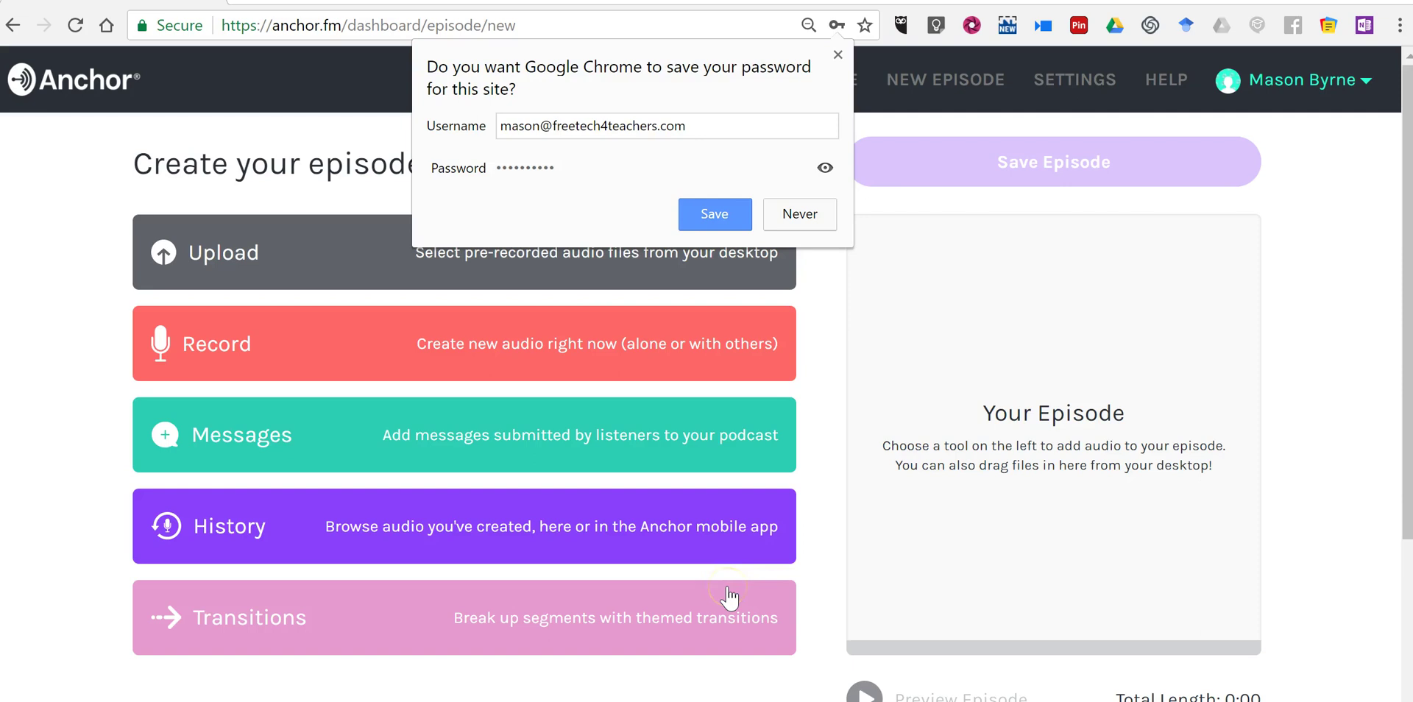
Dismiss the save-password prompt and open the Record panel for new episode audio.
click(727, 215)
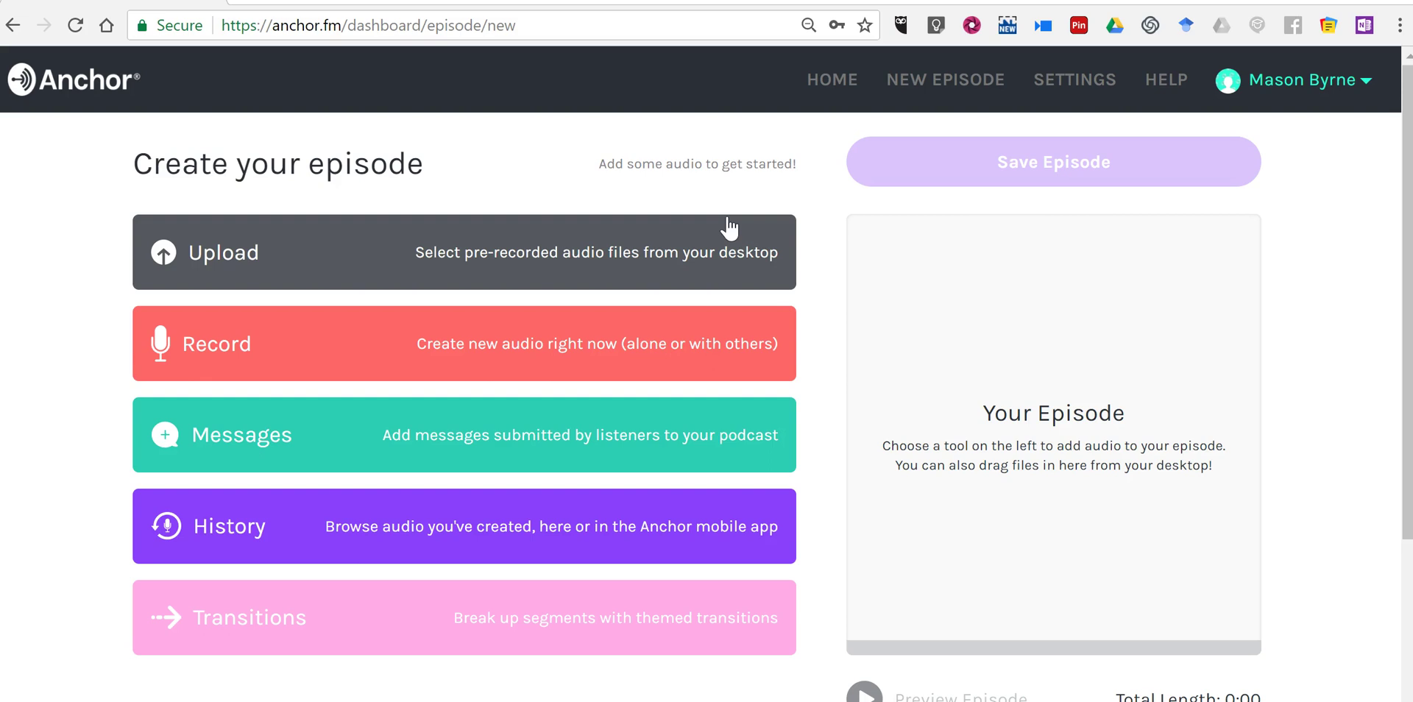
click(303, 342)
click(290, 253)
click(325, 281)
click(331, 338)
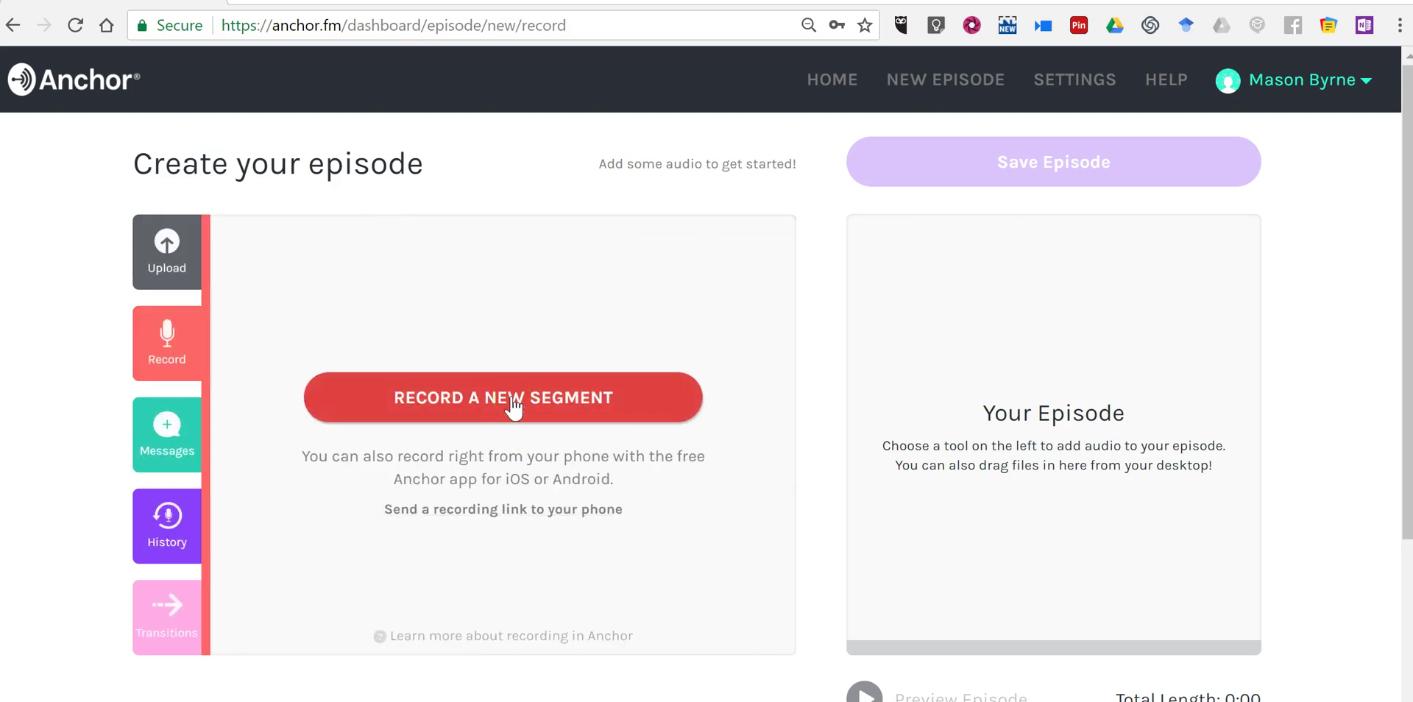
Record a roughly 17-second clip using the Blue Snowball microphone.
click(506, 515)
click(496, 600)
click(543, 440)
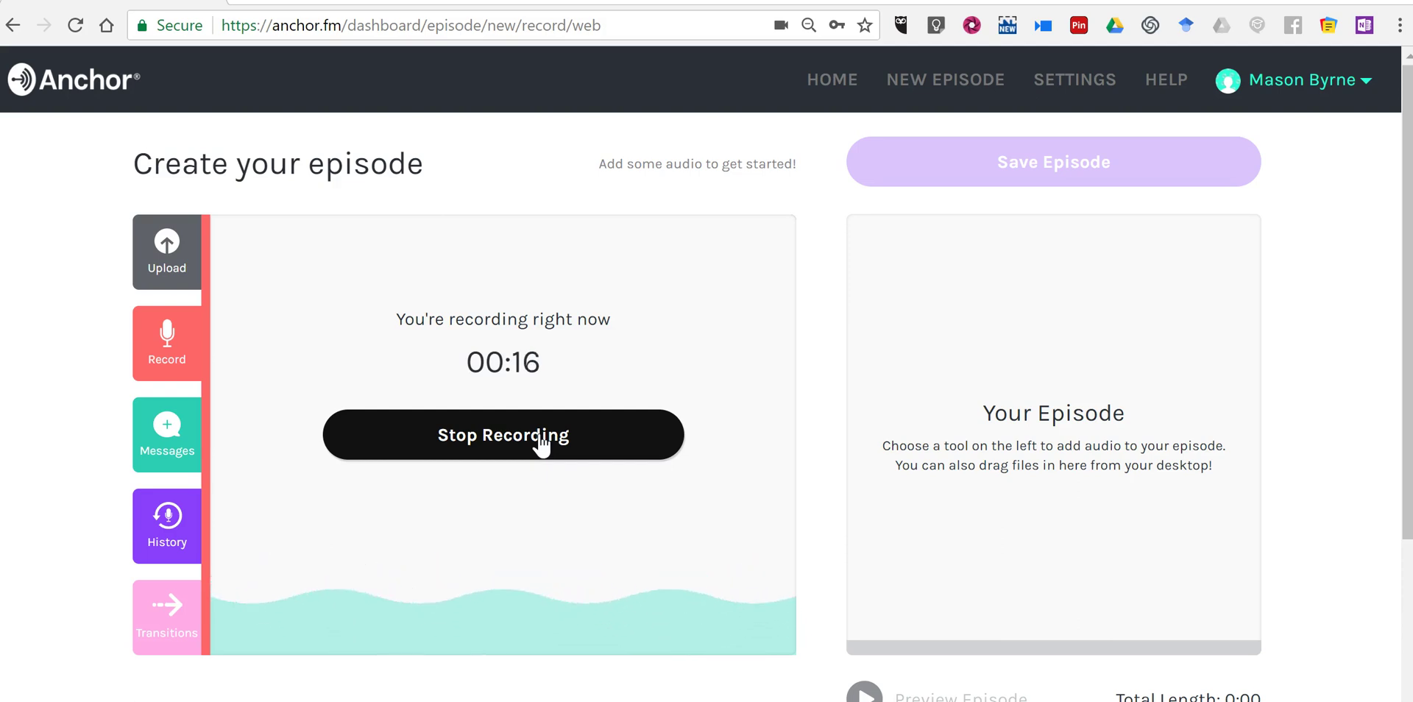
click(542, 442)
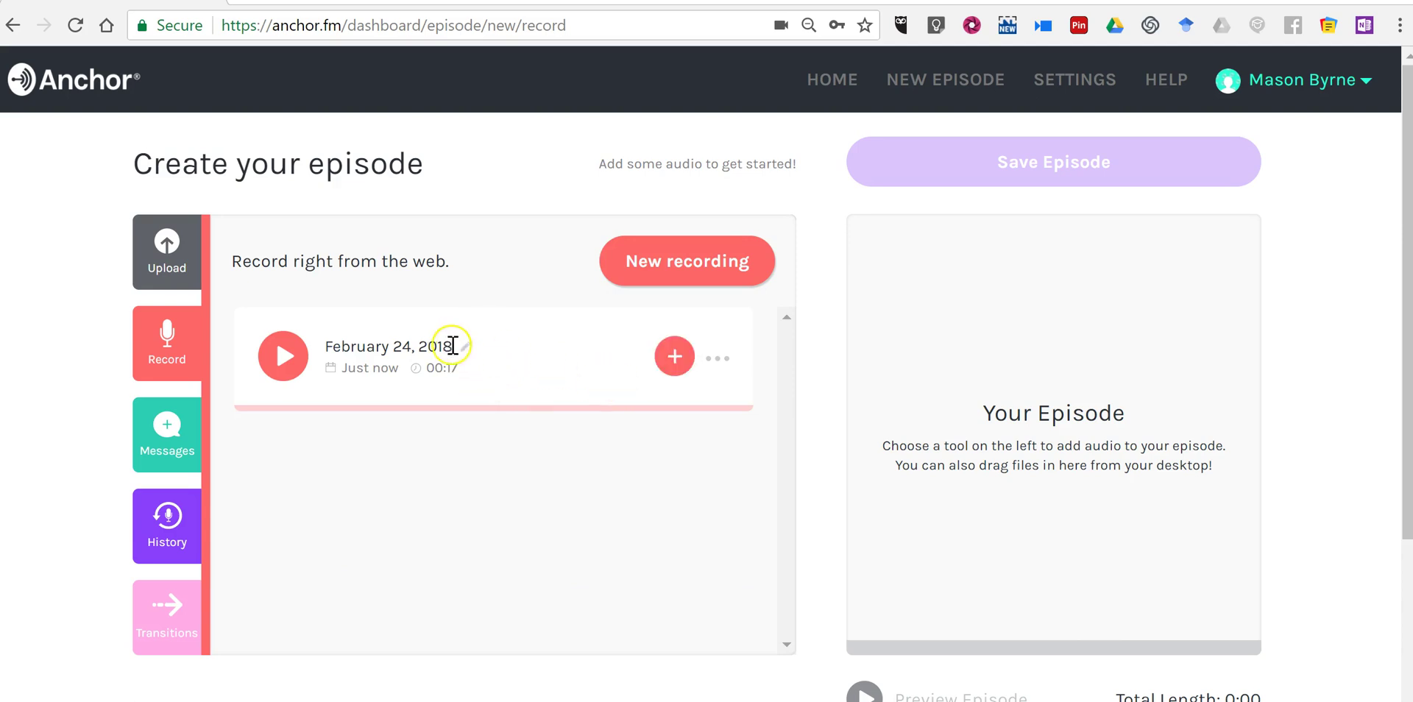
Rename the new recording to 'Episode 1 - The Introduction'.
click(466, 346)
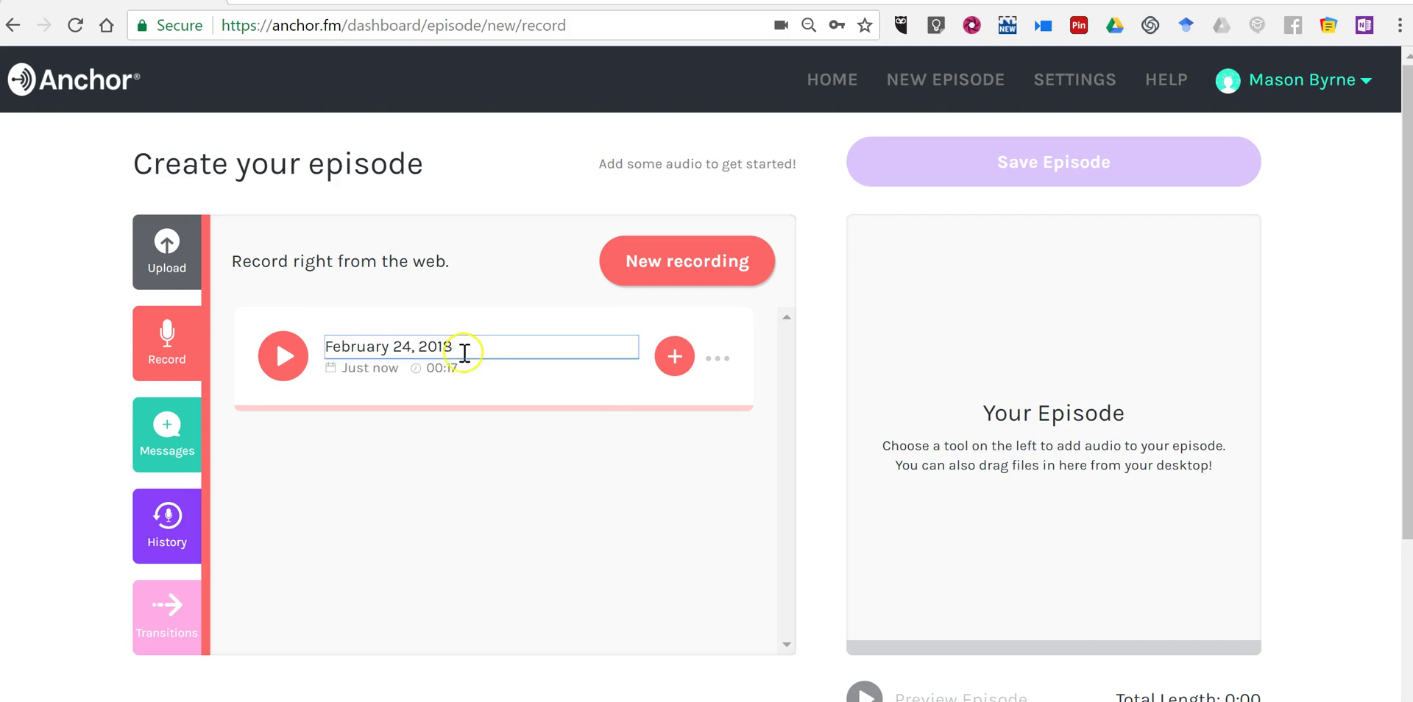
drag(465, 354, 328, 346)
key(BackSpace)
key(BackSpace)
key(BackSpace)
key(BackSpace)
key(BackSpace)
key(BackSpace)
key(BackSpace)
key(BackSpace)
key(BackSpace)
key(BackSpace)
key(BackSpace)
key(BackSpace)
key(BackSpace)
key(BackSpace)
key(BackSpace)
key(BackSpace)
key(BackSpace)
text(Episode 1)
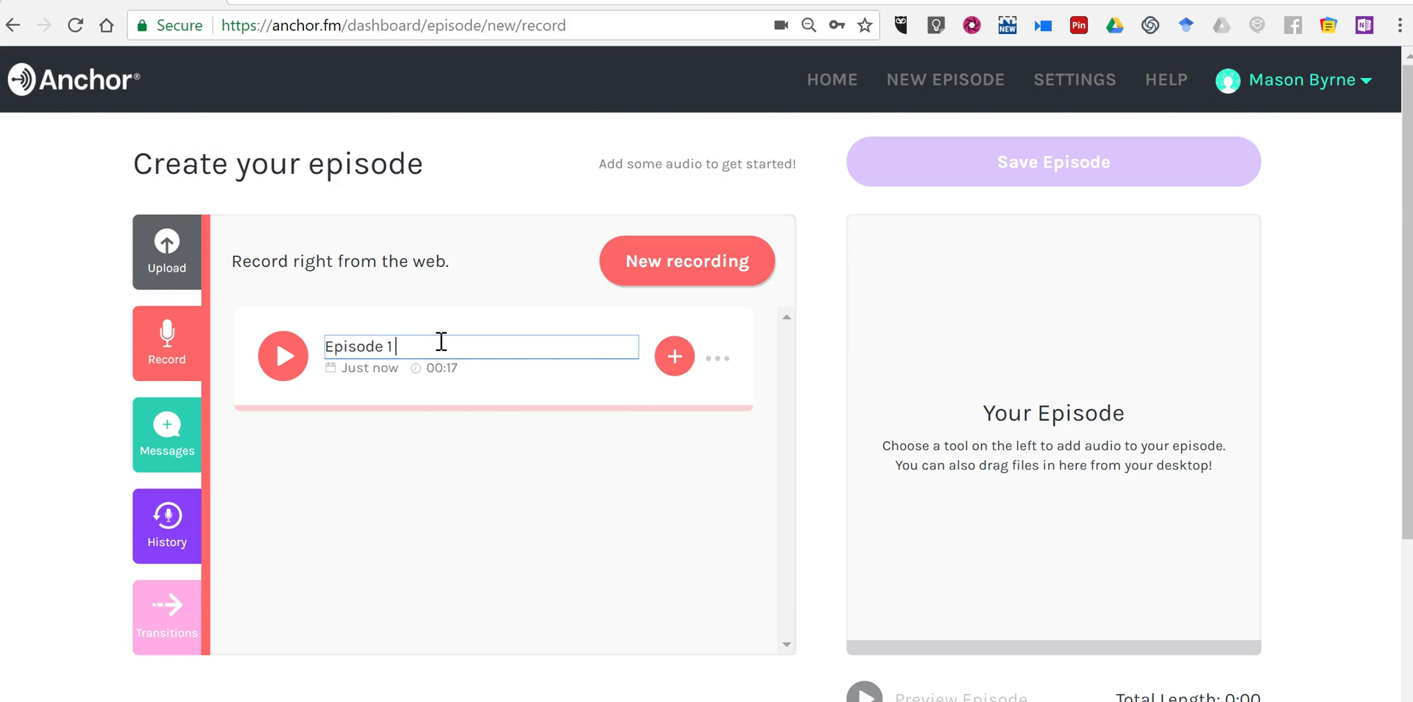
text( - The Introduction)
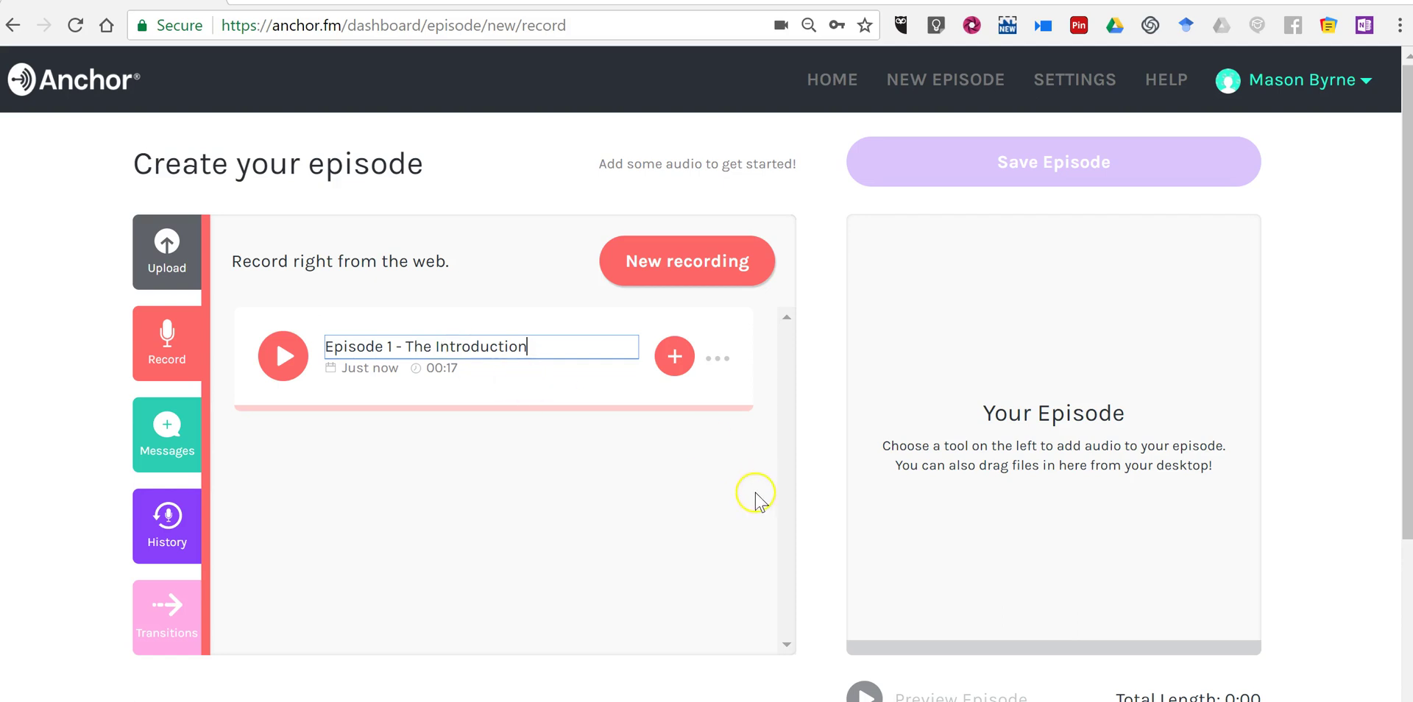
click(757, 498)
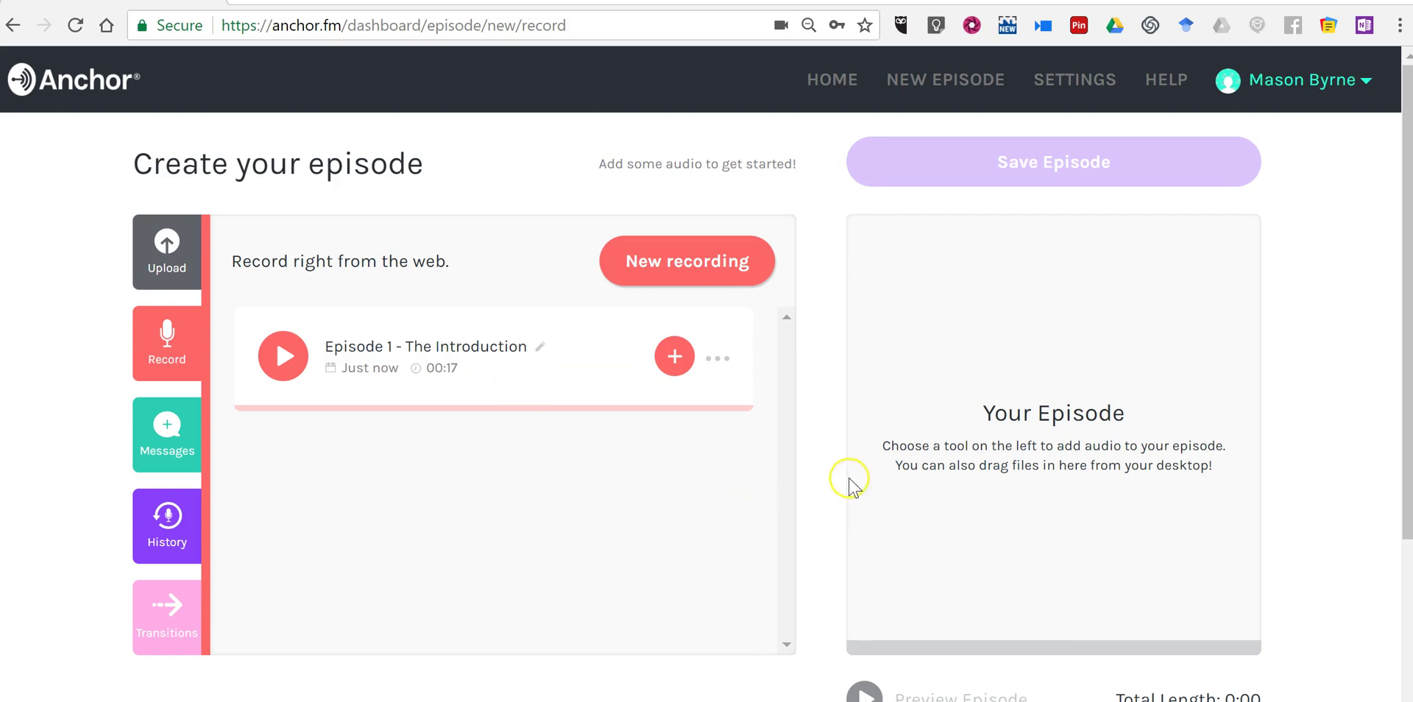
Add the recording to the episode and save the episode.
scroll(843, 475, down, 1)
scroll(809, 464, down, 2)
scroll(765, 460, up, 2)
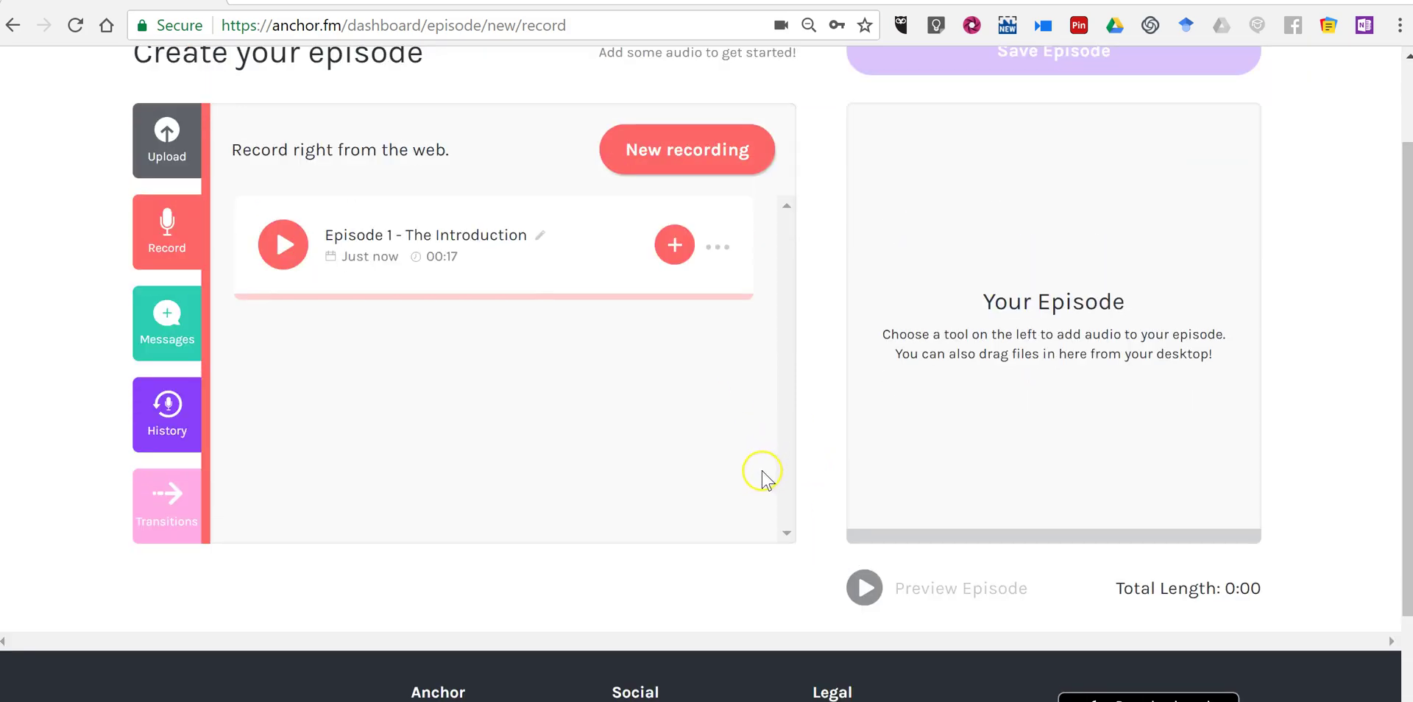
click(675, 252)
scroll(1089, 346, up, 2)
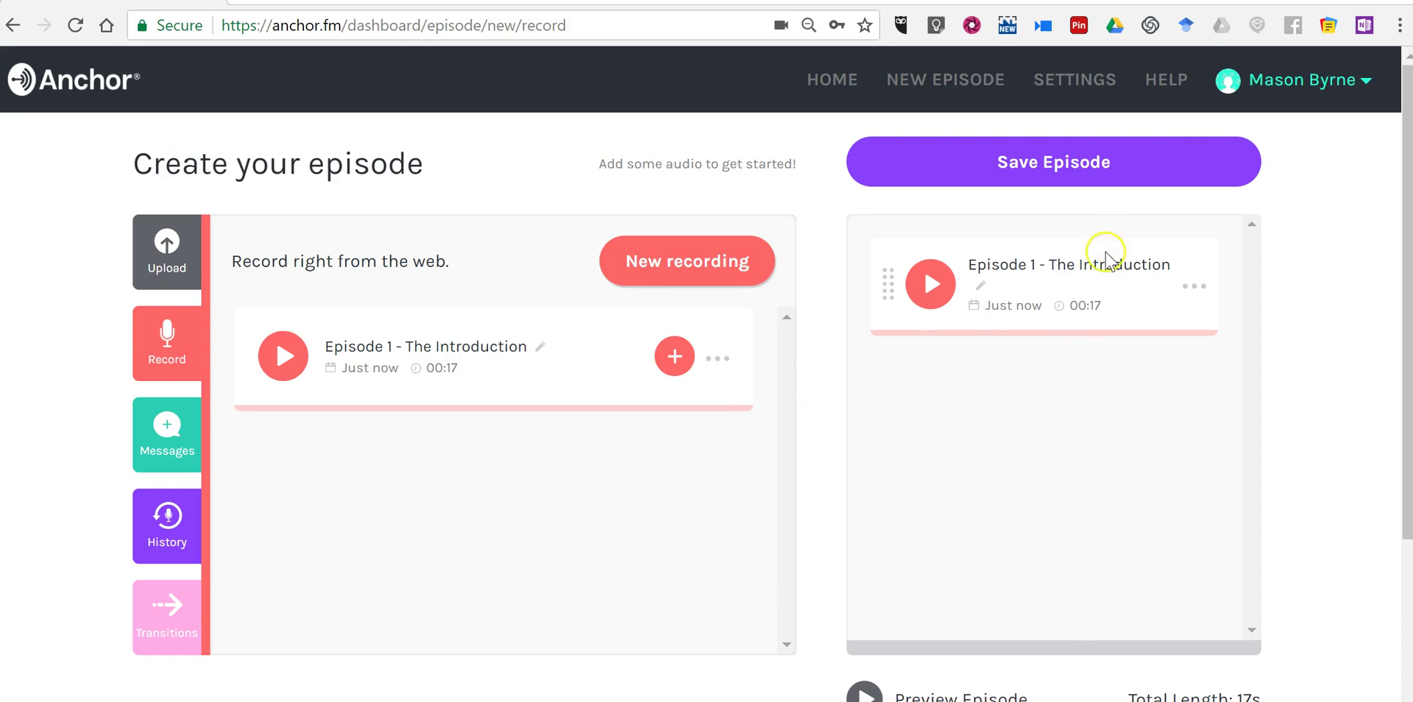
click(1087, 179)
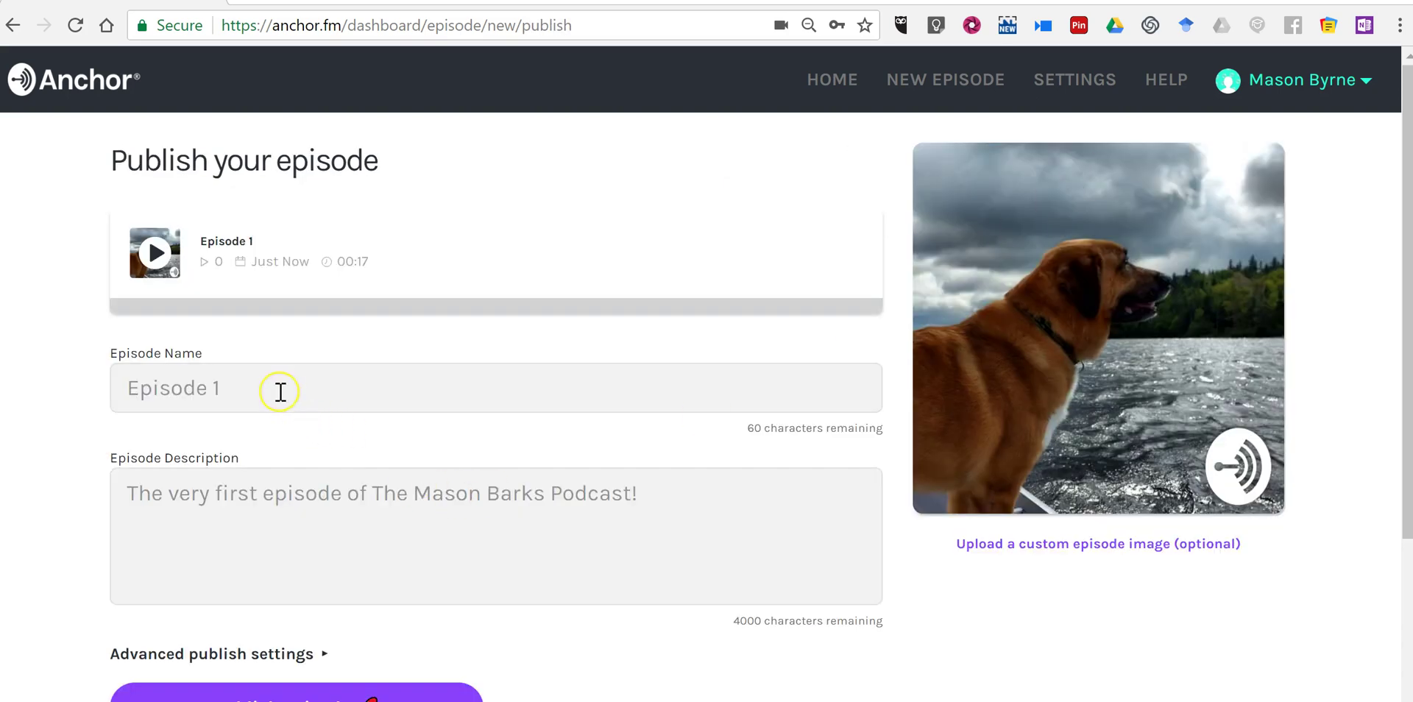
Name the episode 'Episode 1 - The Introduction' and expand the advanced publish settings.
click(279, 391)
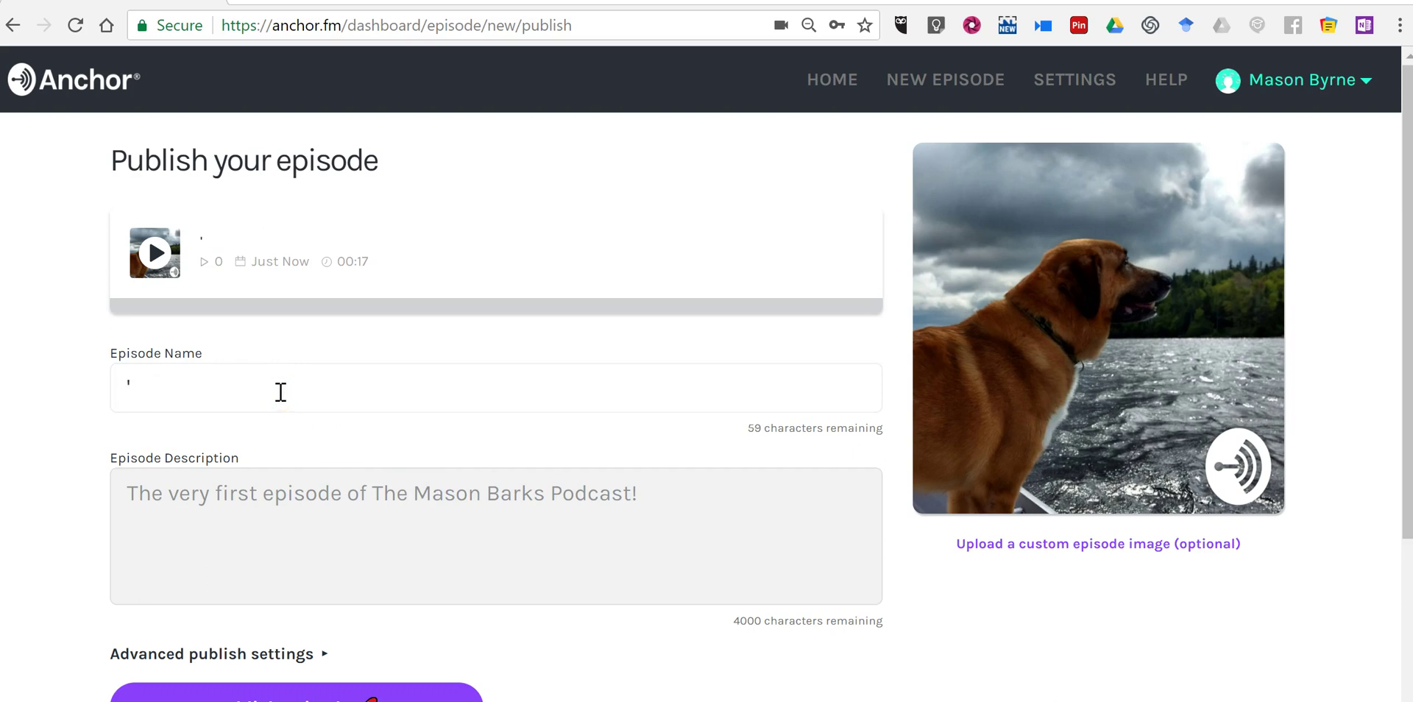
text(Episode)
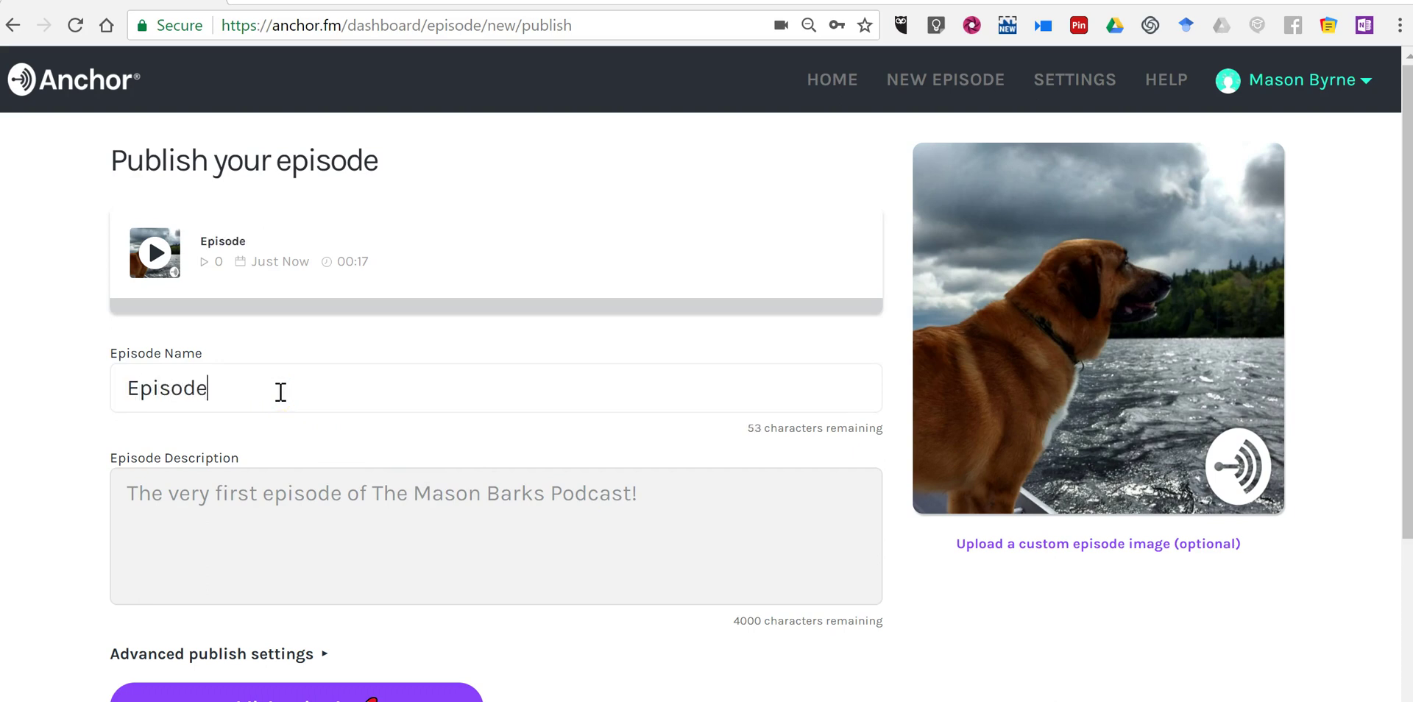
text( 1 - The Introduction)
scroll(319, 410, down, 3)
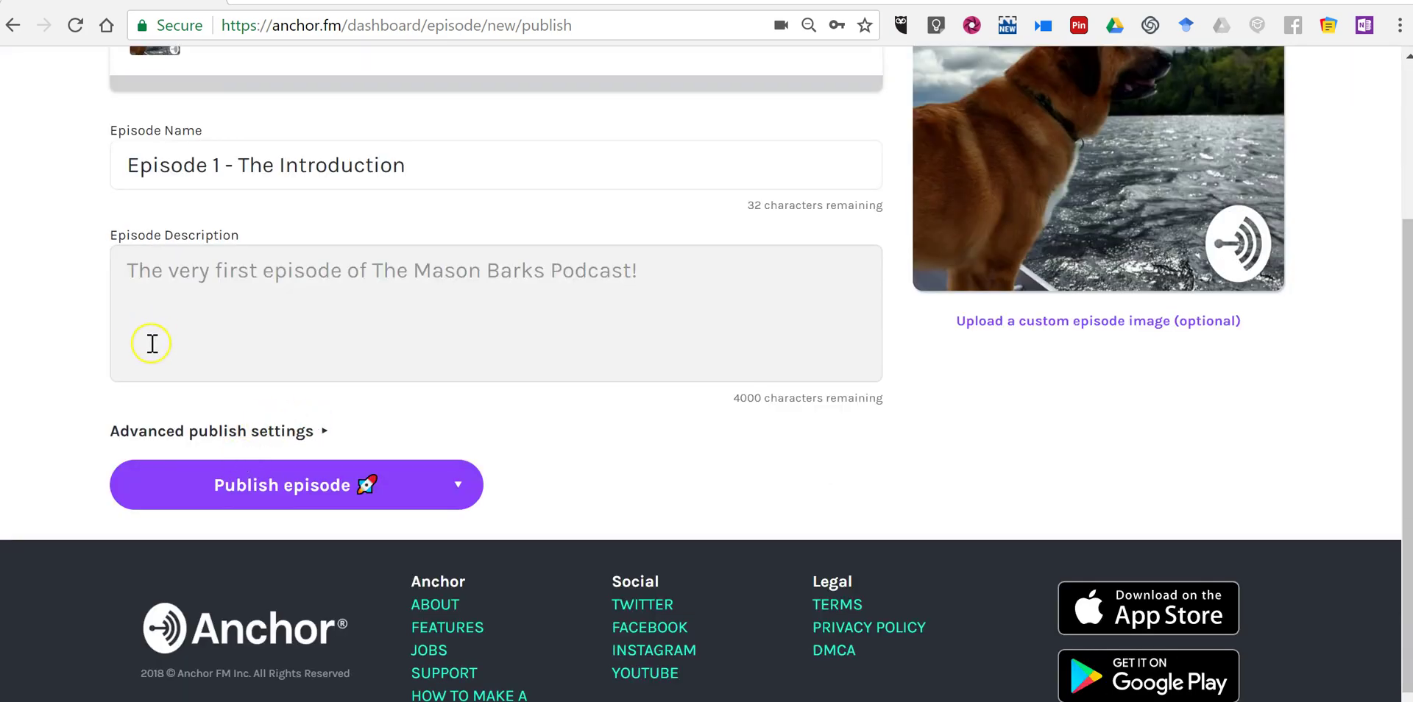
click(172, 484)
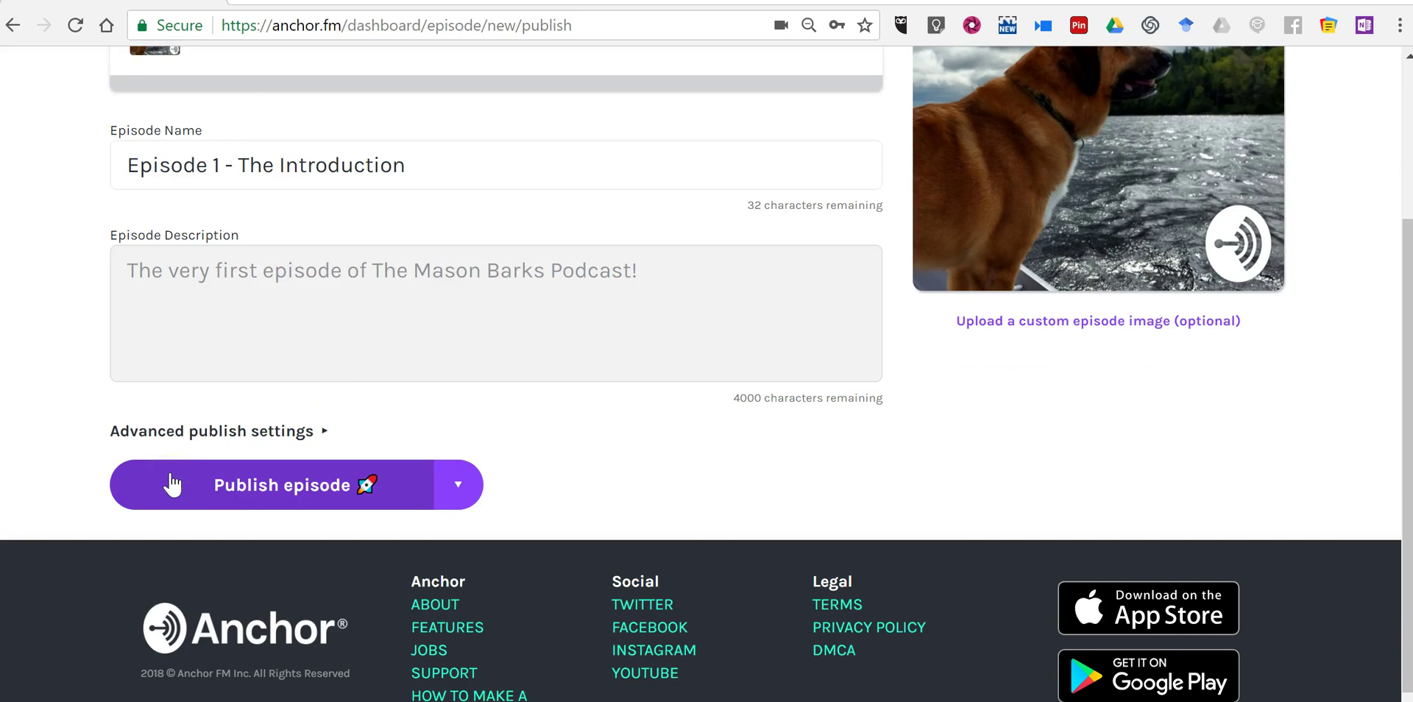
click(469, 499)
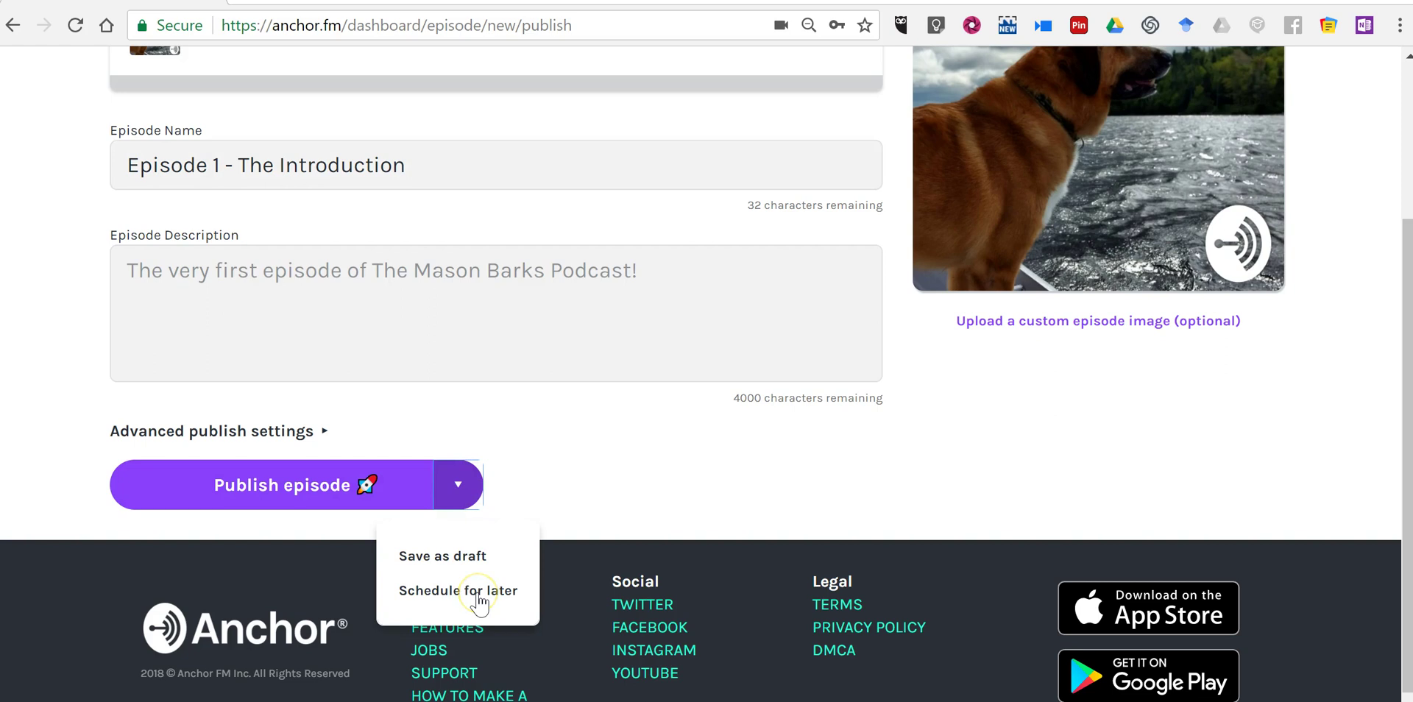
click(466, 559)
click(322, 436)
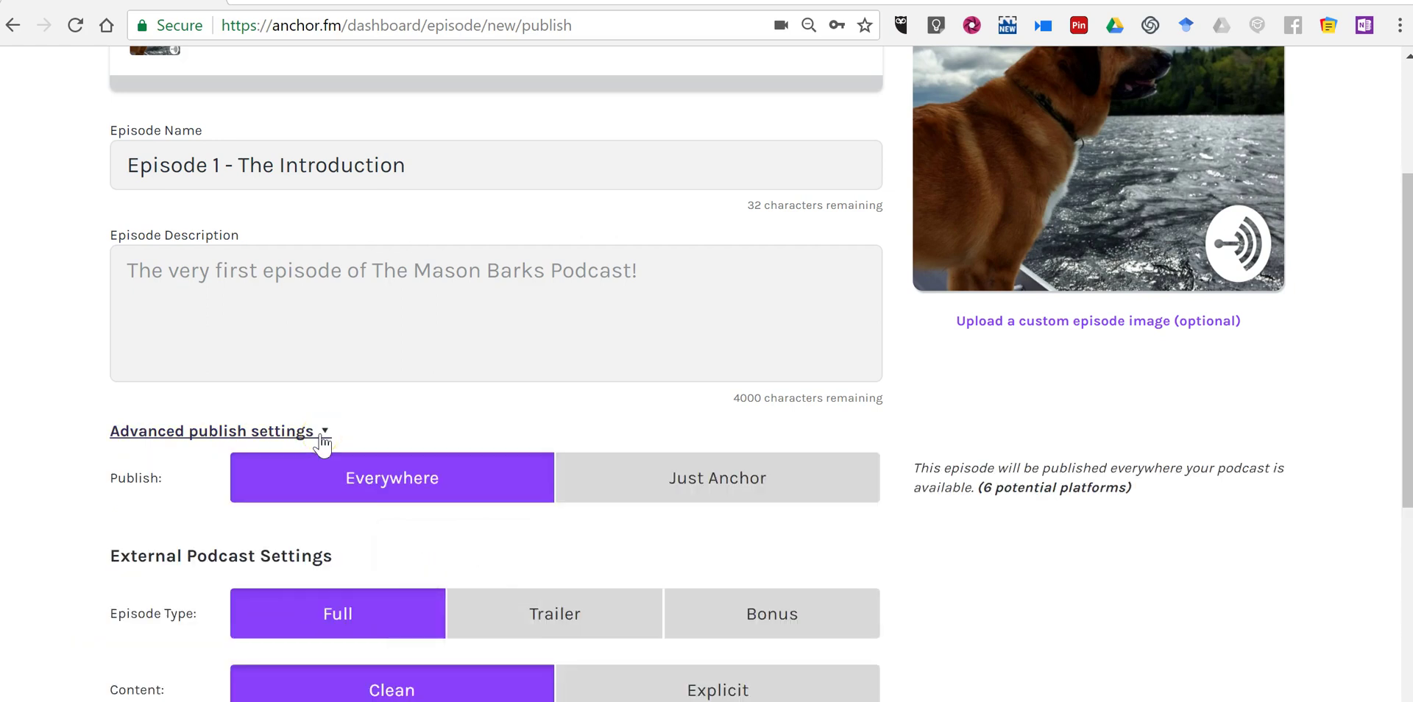
scroll(1233, 515, down, 3)
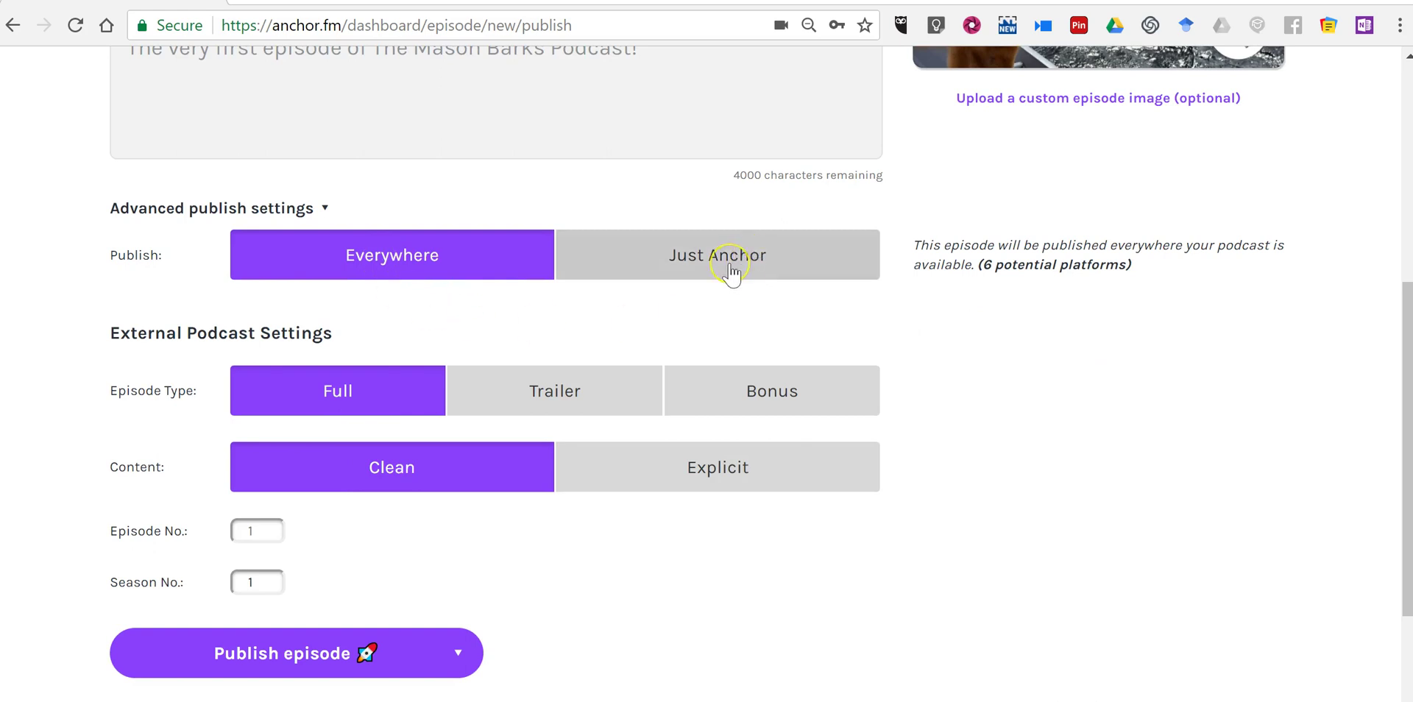
click(346, 271)
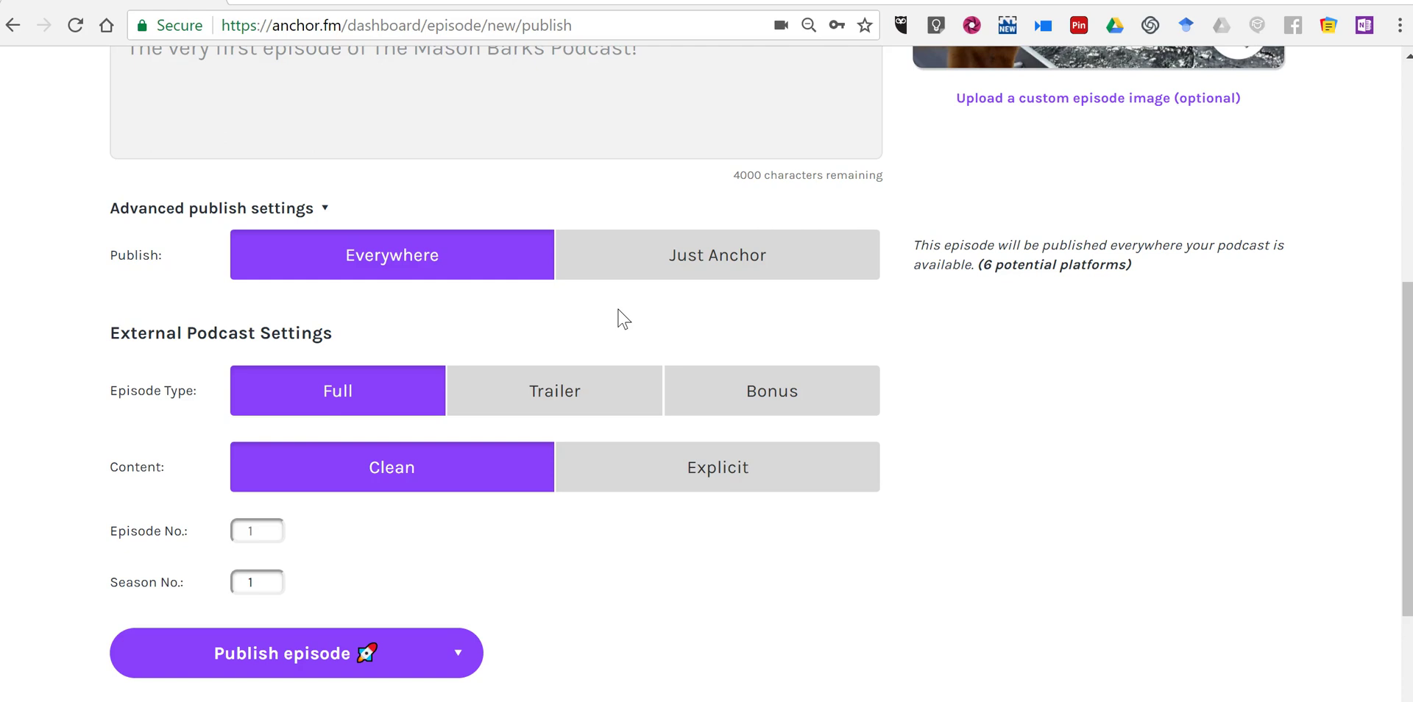
scroll(678, 400, up, 3)
scroll(192, 286, up, 1)
scroll(192, 286, up, 3)
scroll(142, 465, down, 3)
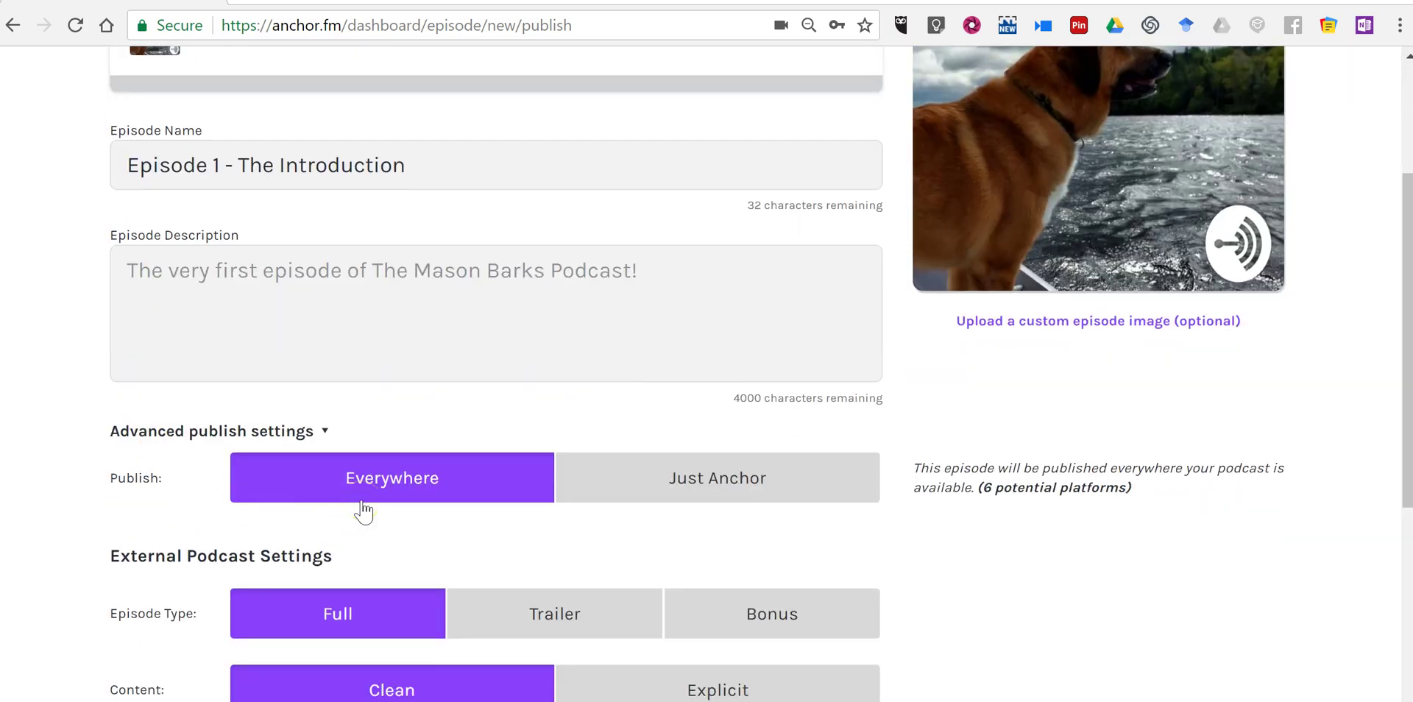
scroll(365, 526, down, 1)
scroll(559, 515, down, 1)
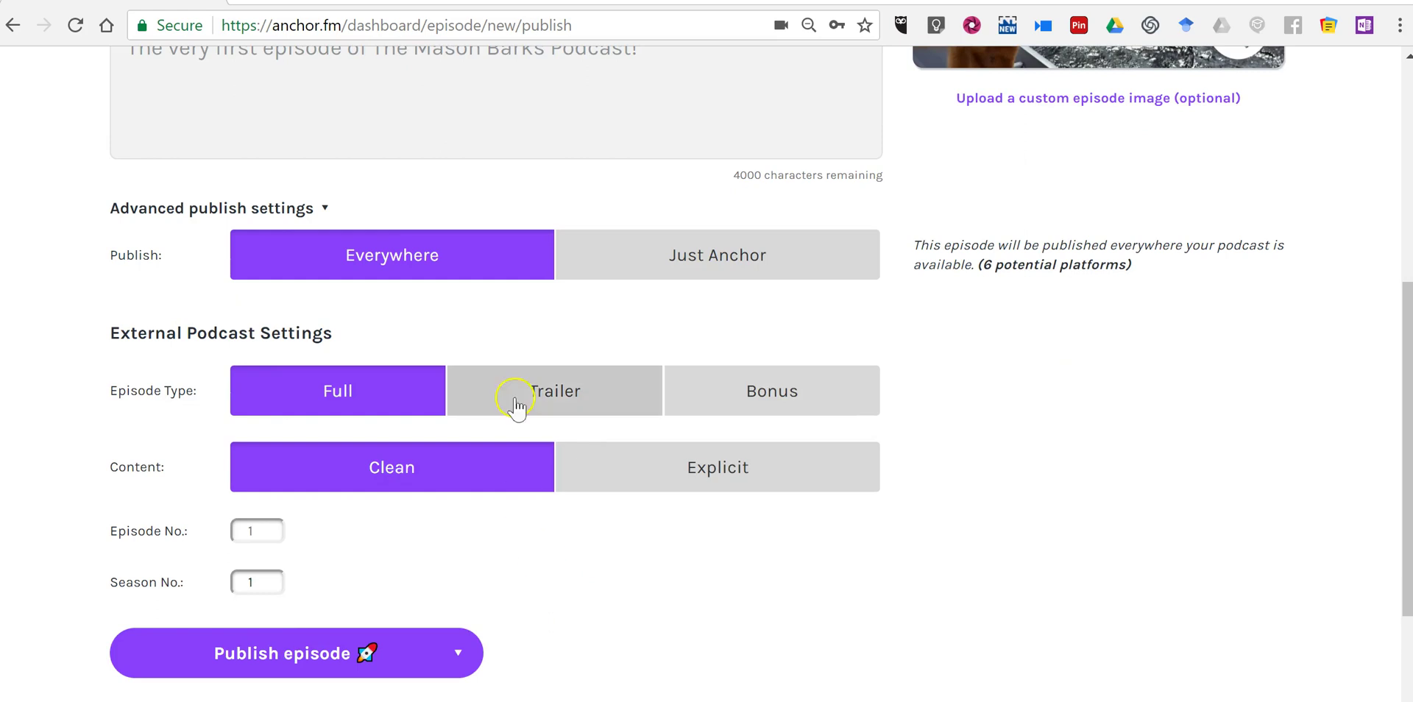
Publish Episode 1 - The Introduction.
click(355, 660)
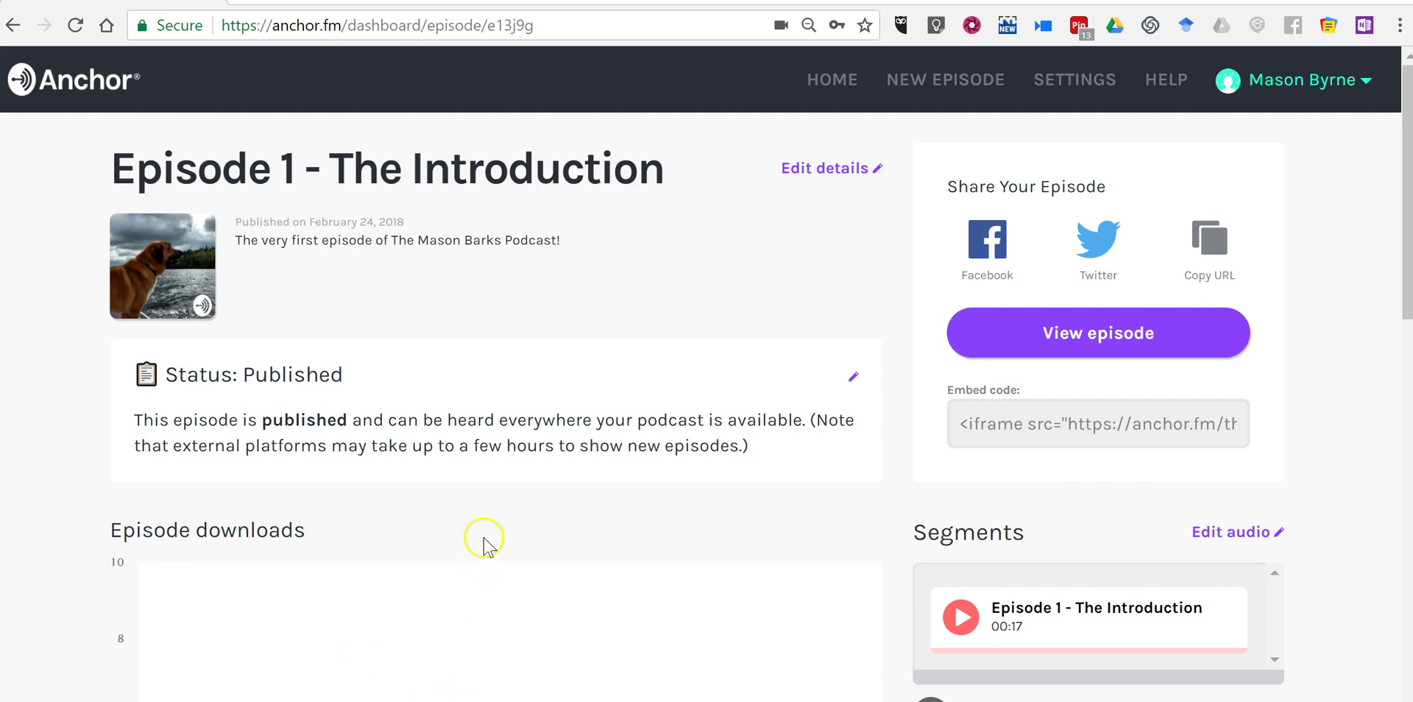
scroll(486, 540, down, 1)
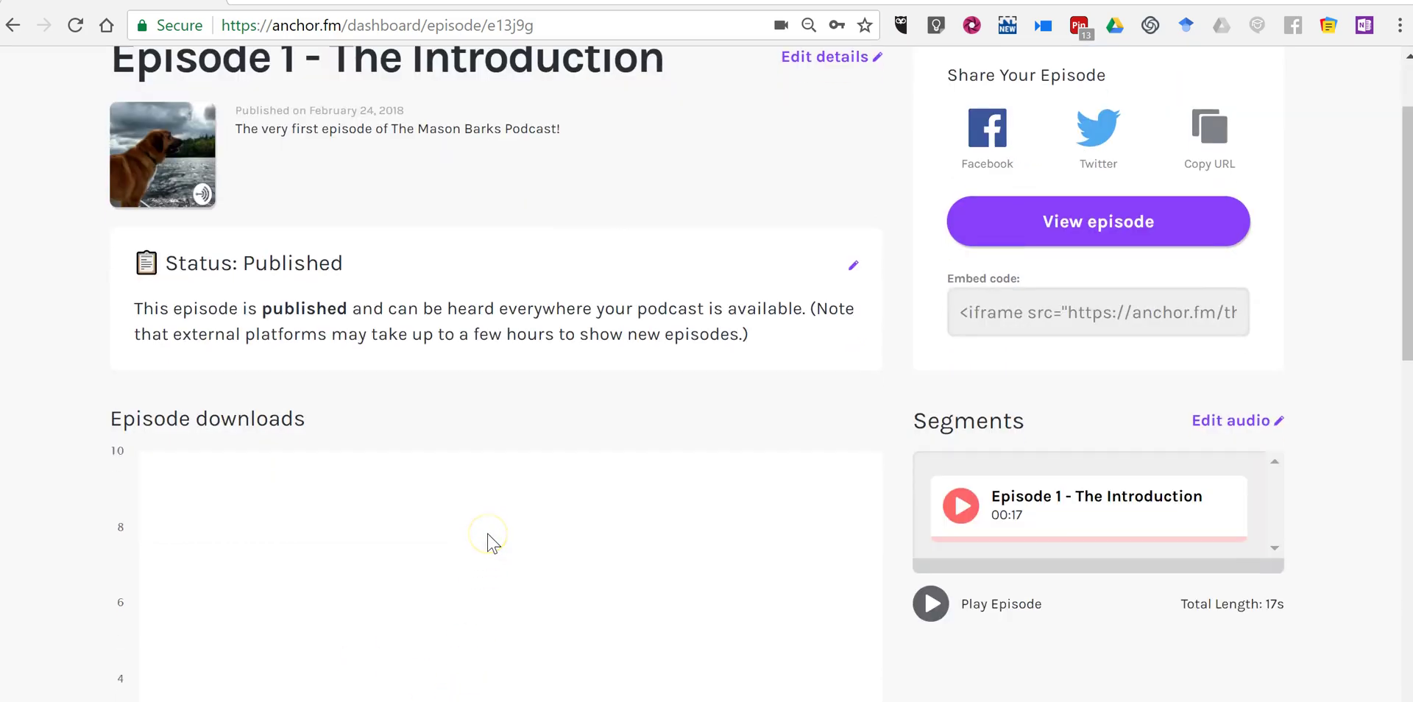
scroll(625, 596, up, 1)
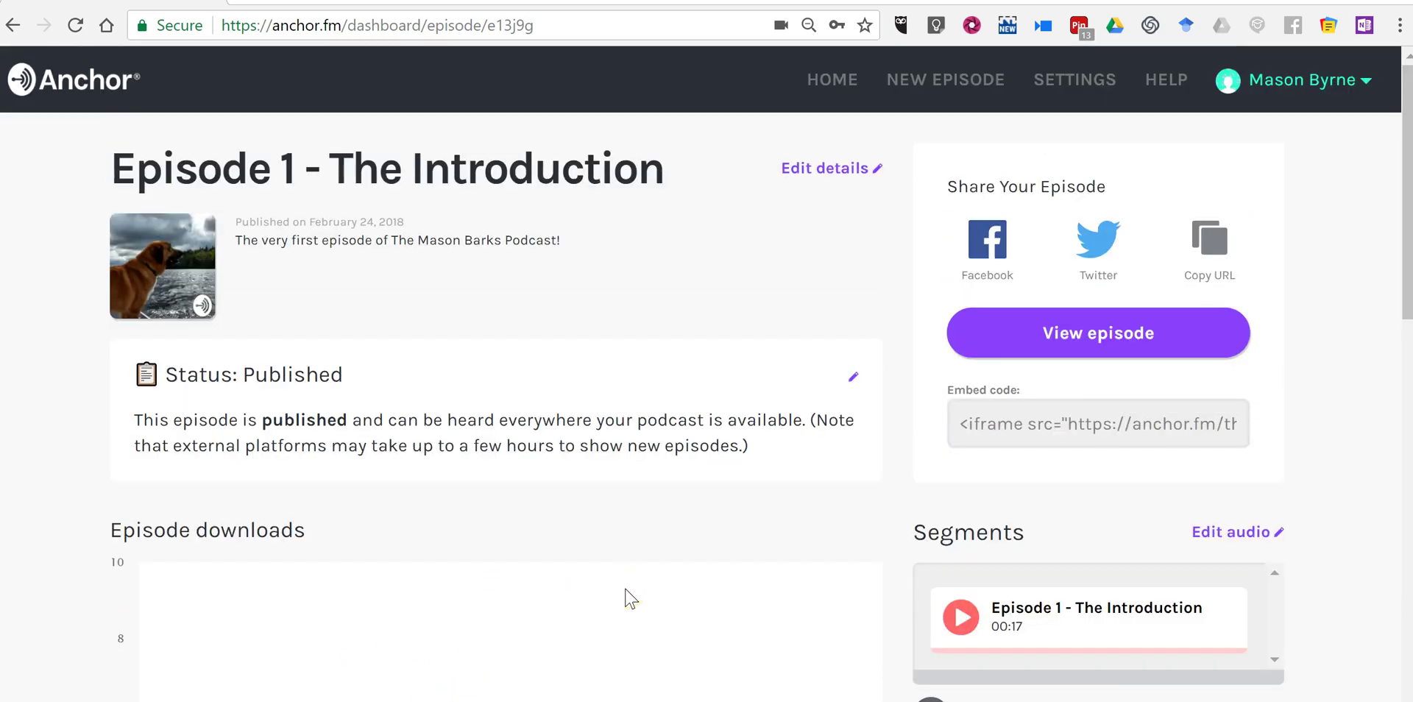
View the episode's public page, then copy its embed code from the dashboard.
click(1071, 346)
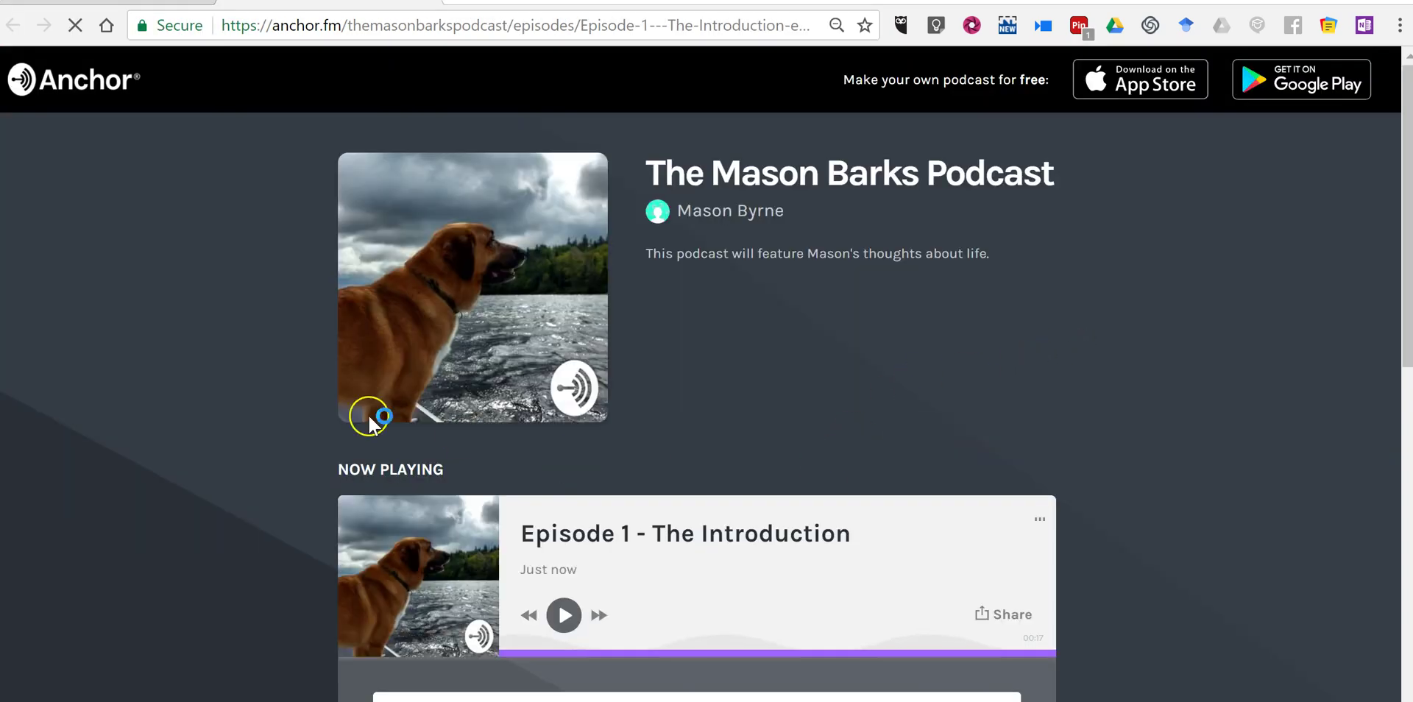
scroll(483, 520, down, 1)
click(568, 28)
scroll(228, 299, up, 3)
click(118, 2)
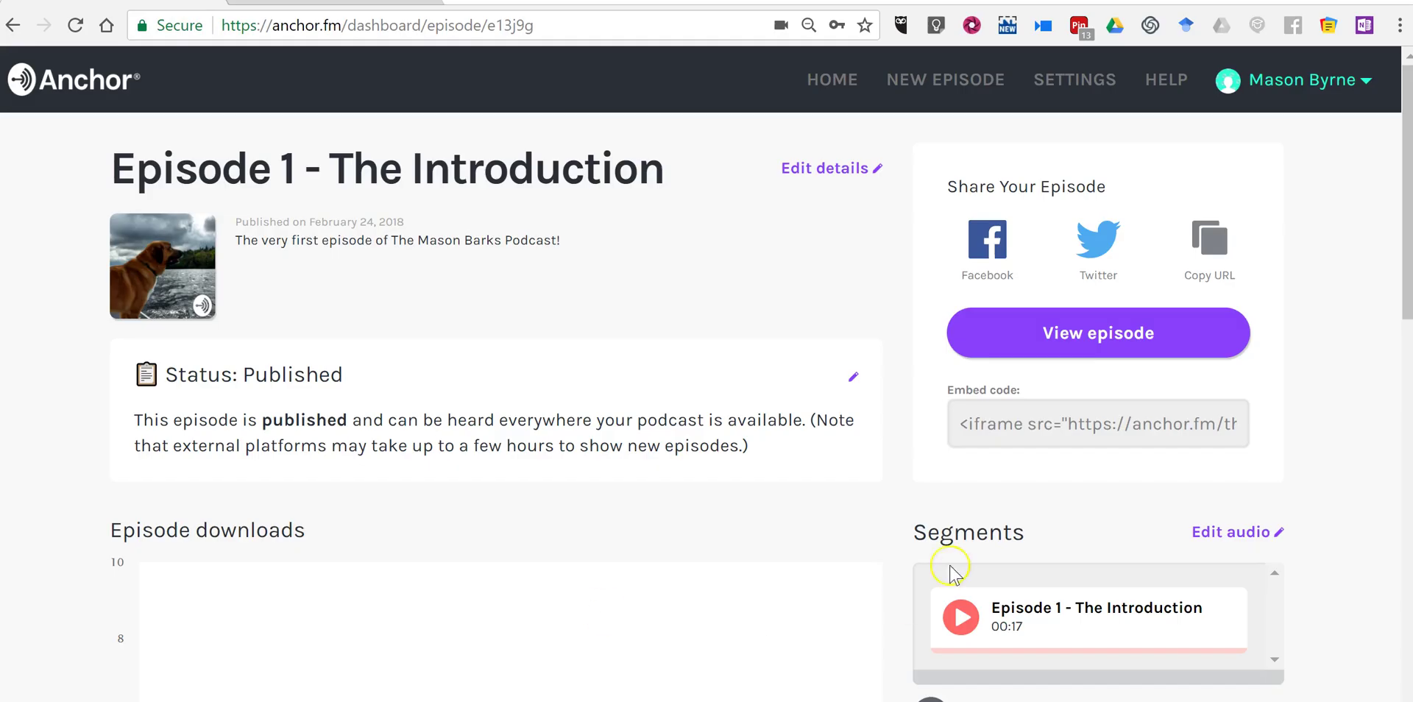
click(1105, 438)
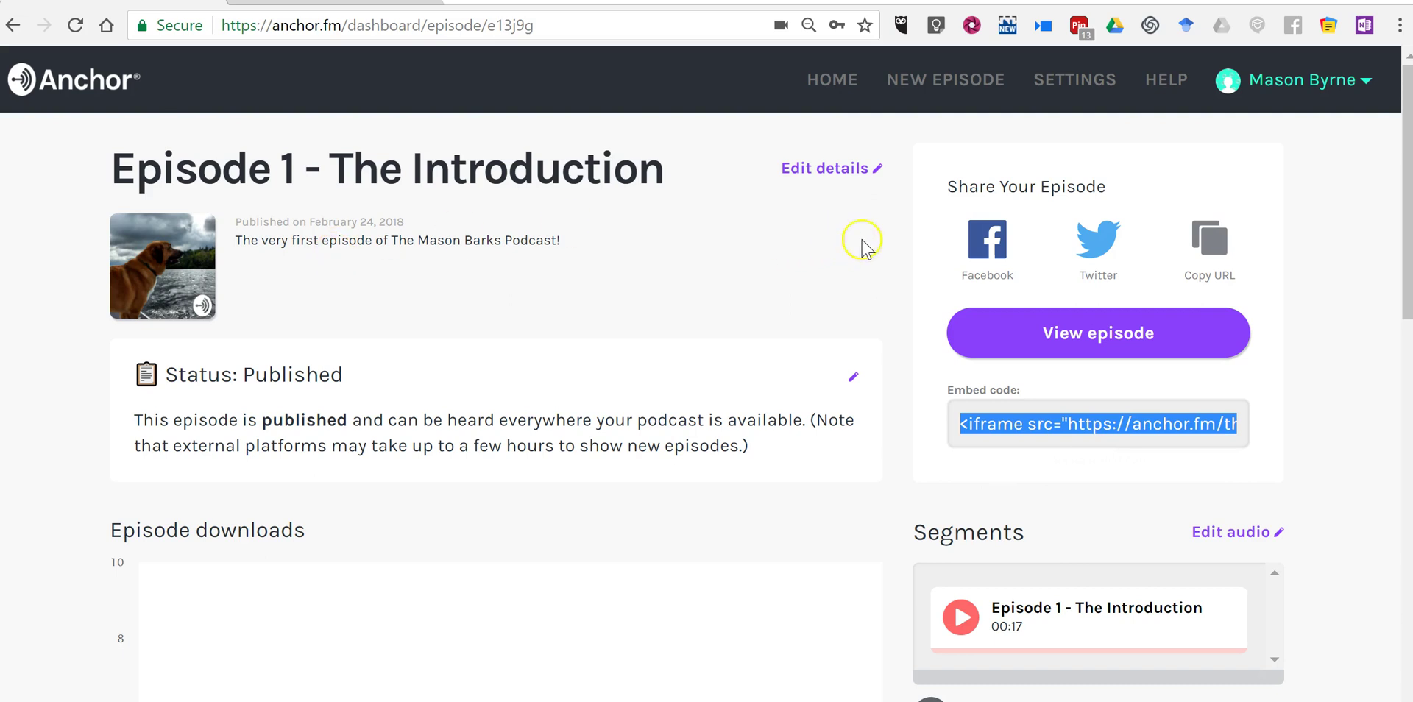
Verify Episode 1 - The Introduction on the public profile, then return to The Mason Barks Podcast dashboard.
click(849, 87)
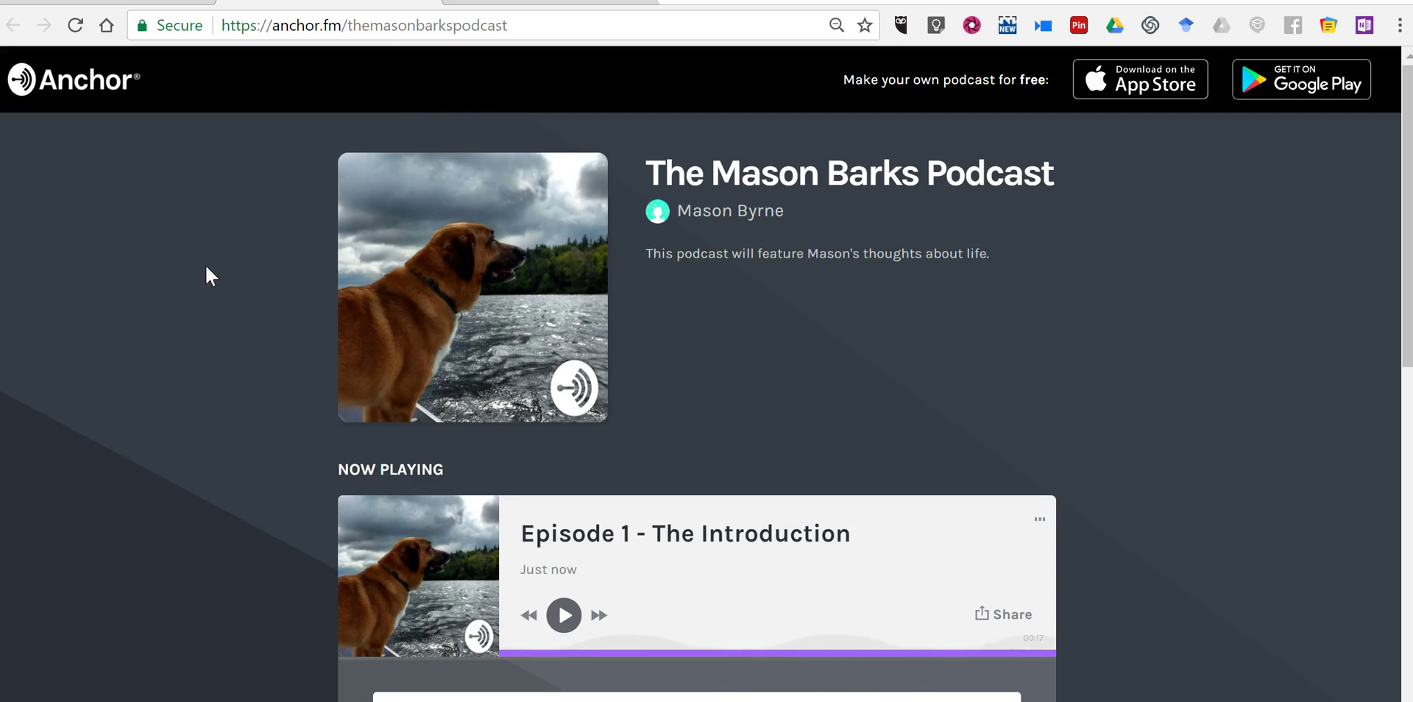
click(706, 409)
scroll(505, 404, down, 3)
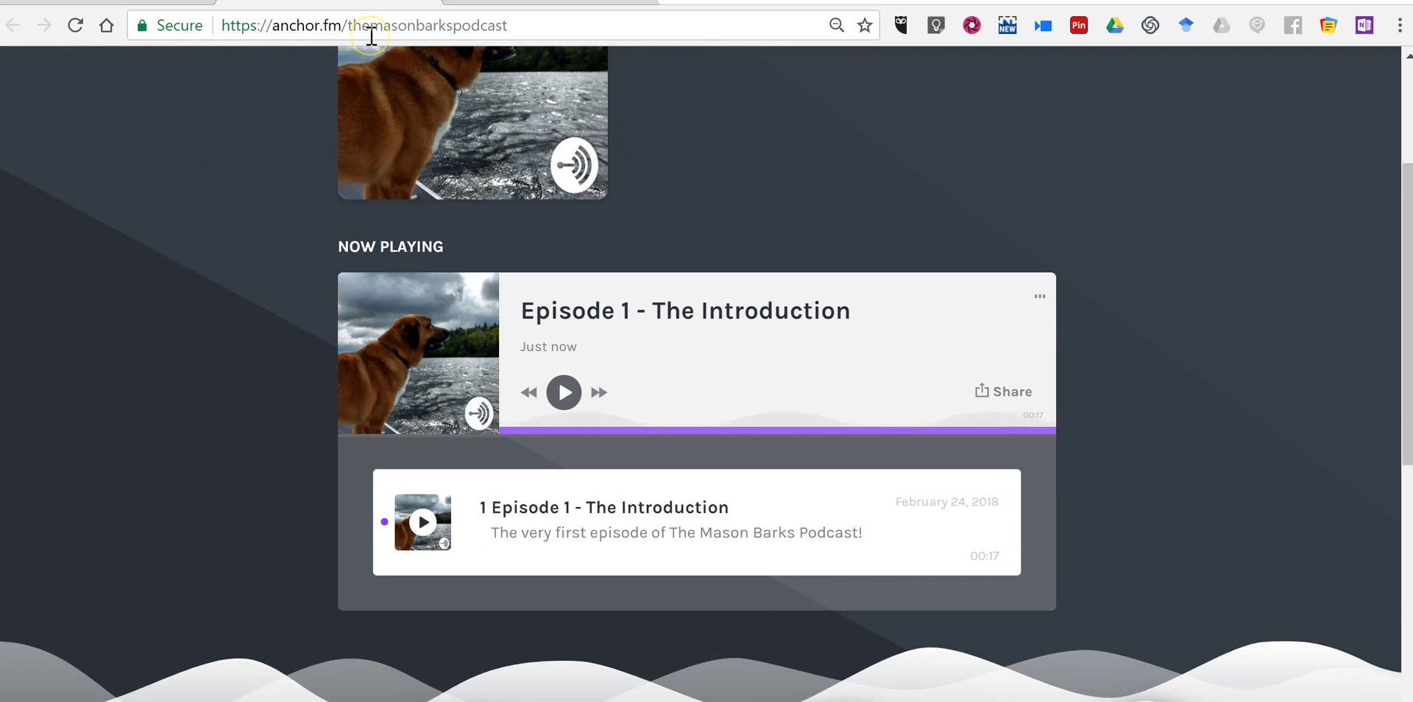
scroll(253, 290, up, 3)
click(140, 2)
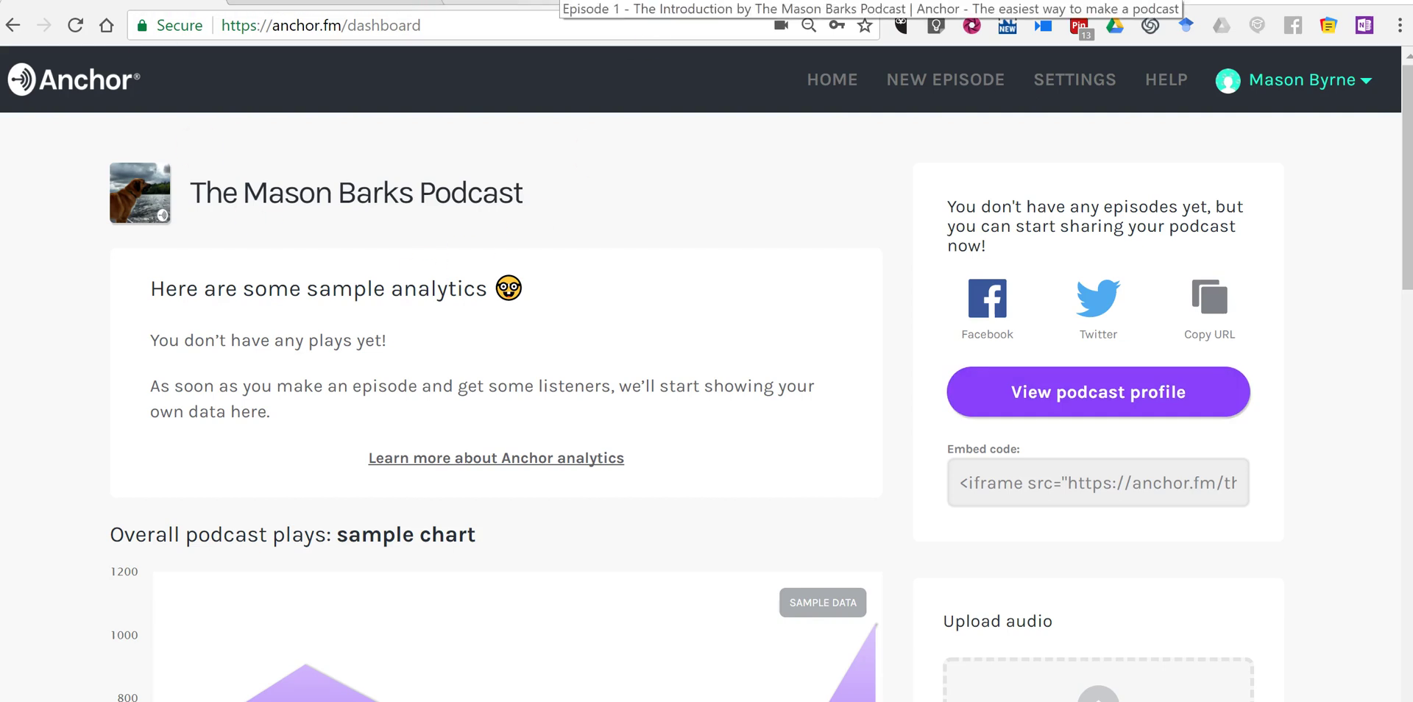